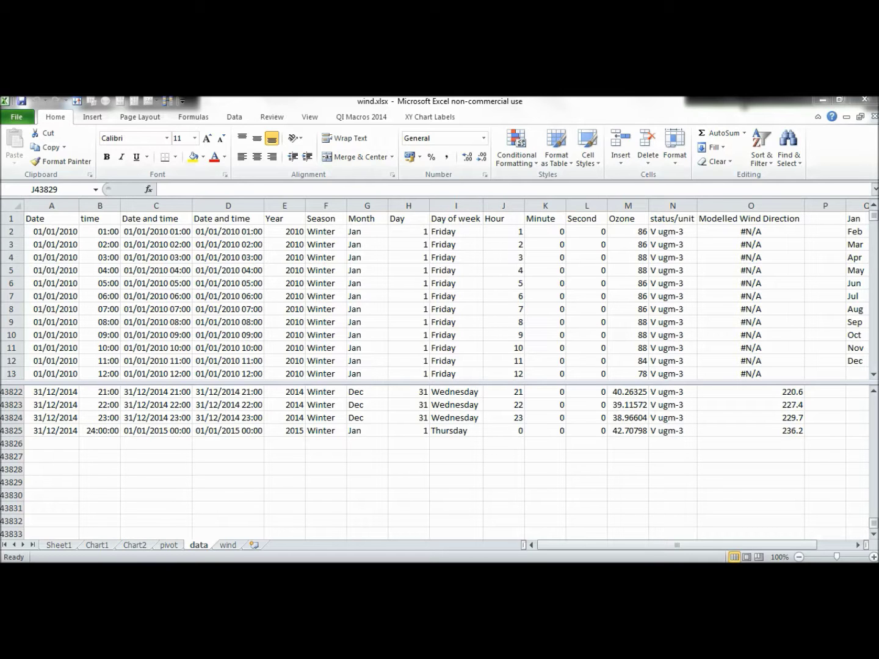
# - Insert three blank columns directly after the Modelled Wind Direction column, at P to R
pyautogui.hscroll(5, 446, 373)
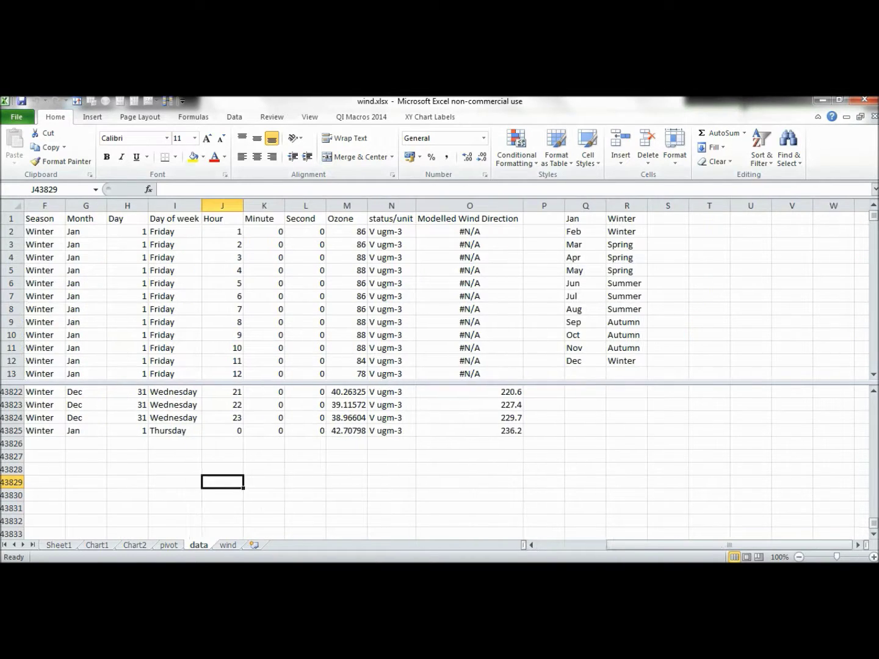
pyautogui.moveTo(544, 206); pyautogui.dragTo(611, 205)
pyautogui.rightClick(609, 206)
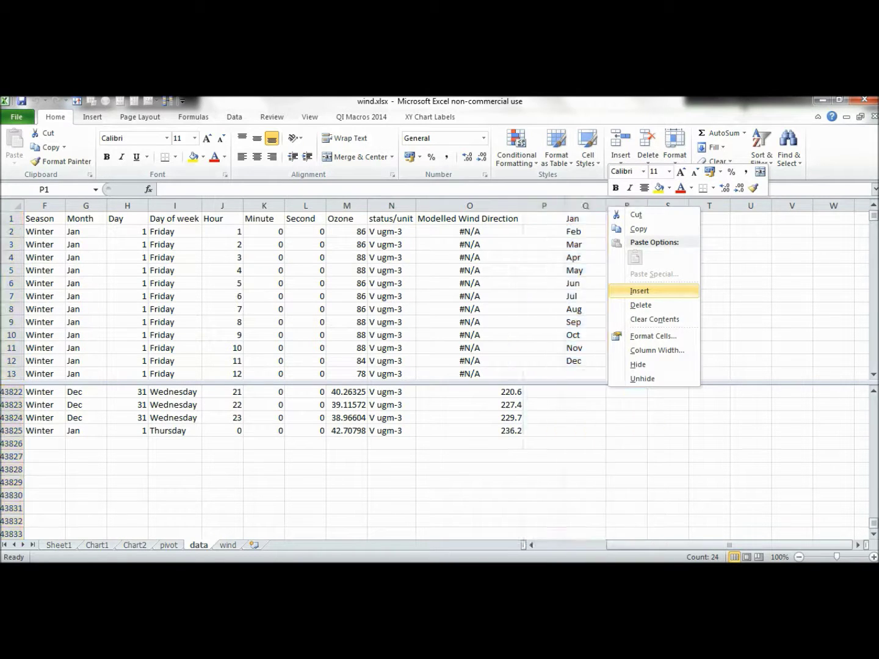
pyautogui.click(639, 291)
pyautogui.click(577, 257)
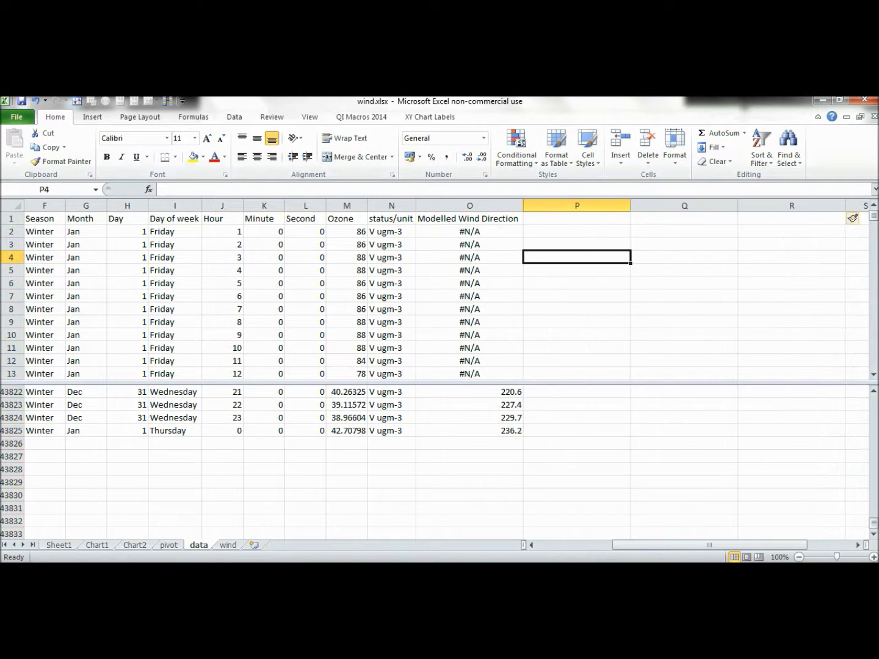
# - Enter the headers Wind2, Wind4 and Wind8 in cells P1, Q1 and R1
pyautogui.click(575, 217)
pyautogui.write('Wind2')
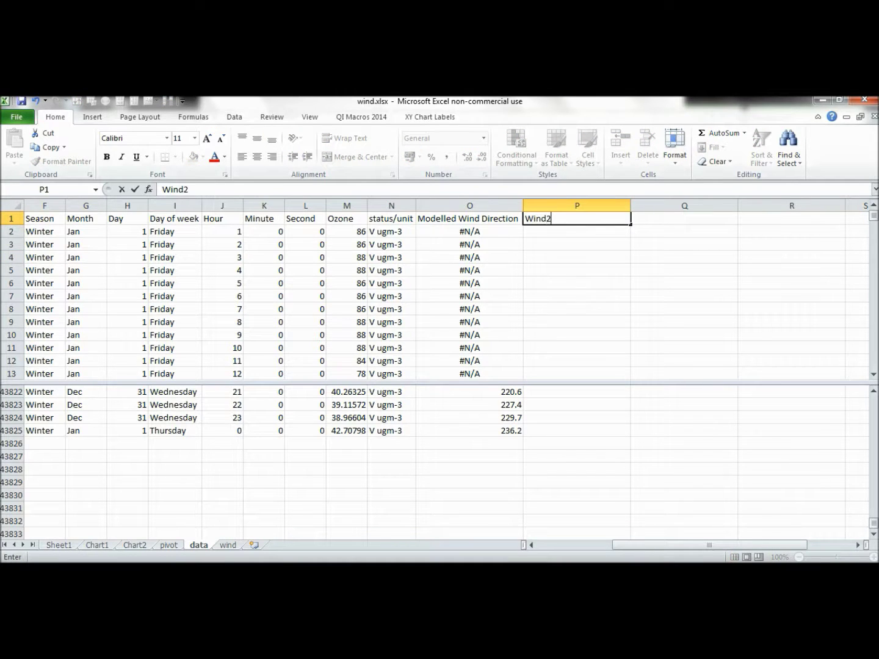
pyautogui.press('Tab')
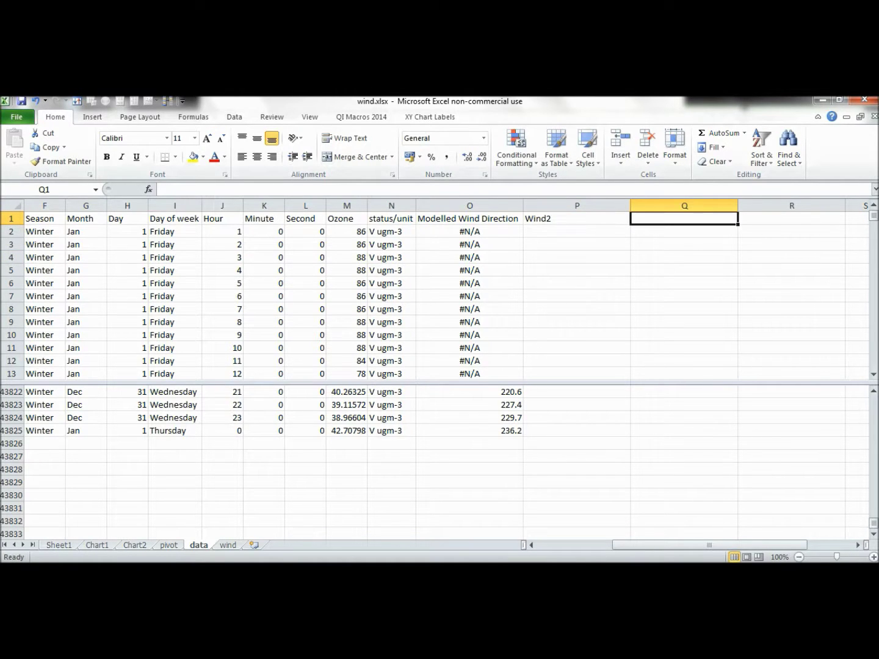
pyautogui.write('Wind4')
pyautogui.press('Tab')
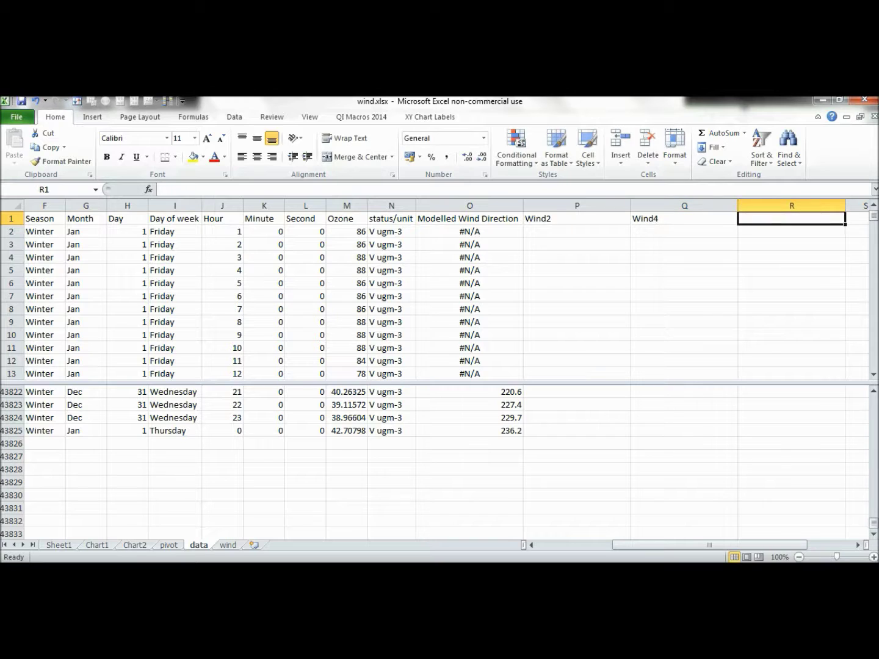
pyautogui.write('Wind')
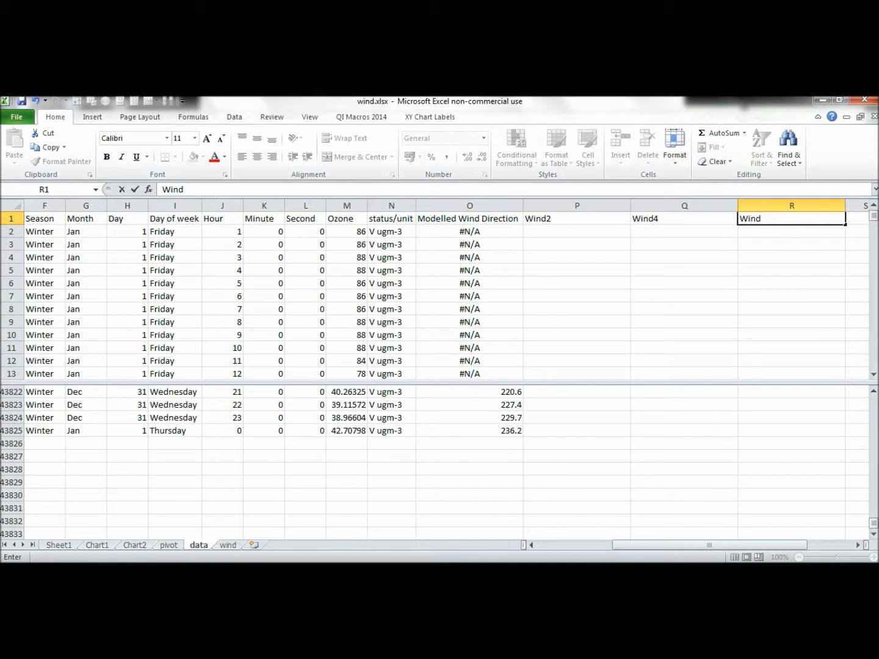
pyautogui.write('8')
pyautogui.press('Return')
# - Enter the formula =CHOOSE(1+ABS(ROUND(O2/180,0)),"N","S","N") in cell P2 under Wind2
pyautogui.click(576, 231)
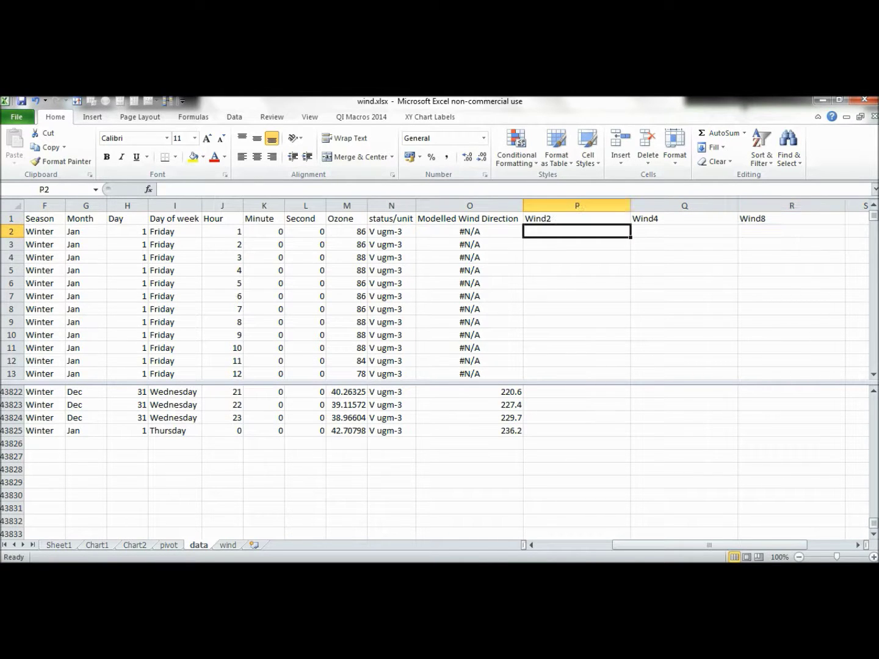
pyautogui.write('=')
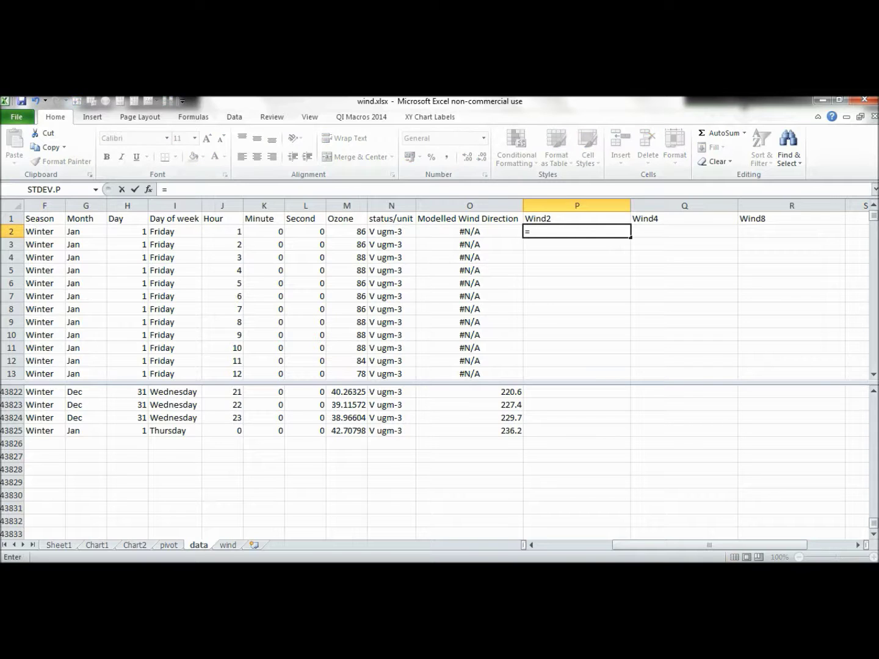
pyautogui.write('choose')
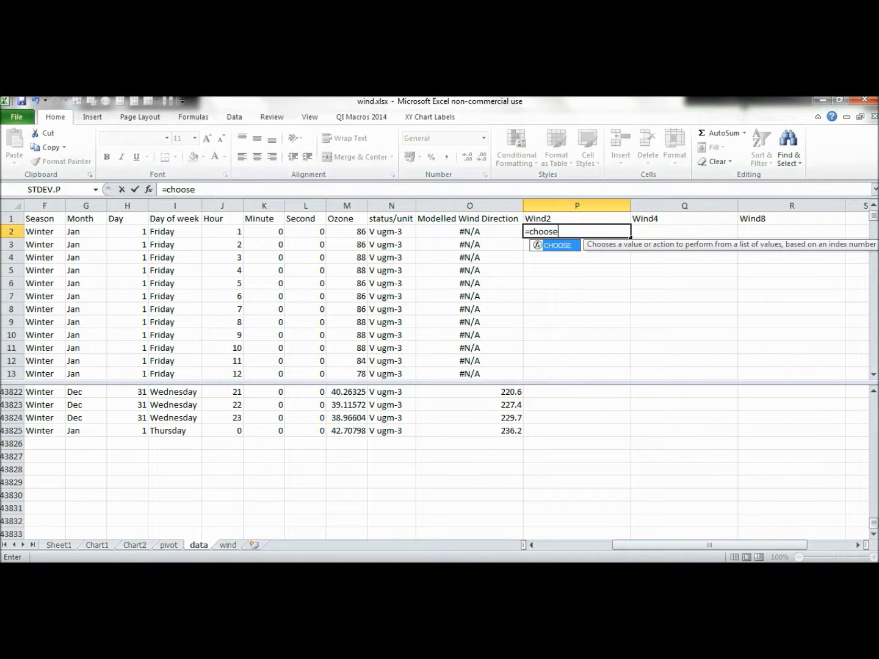
pyautogui.press('Tab')
pyautogui.write('1')
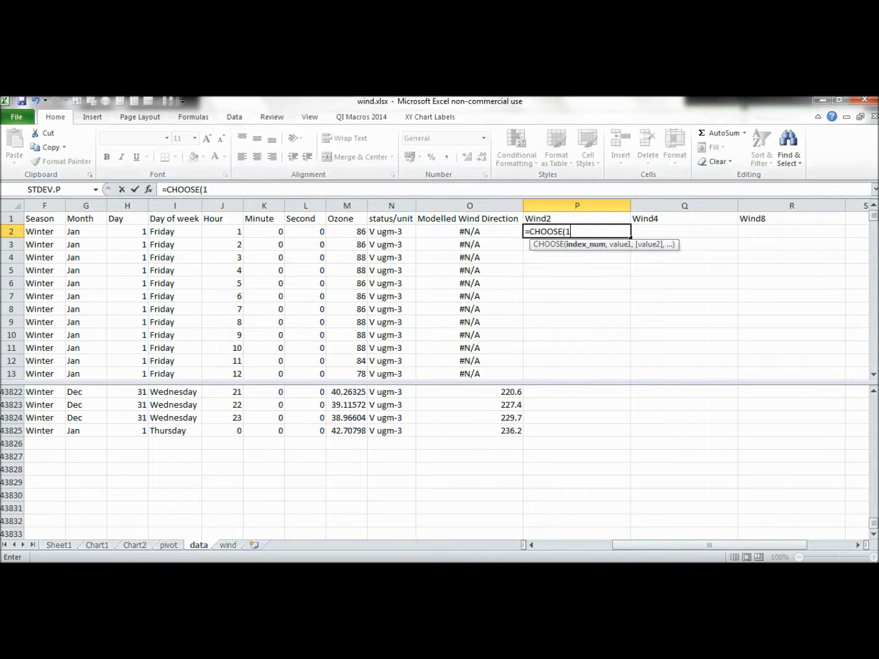
pyautogui.write('+abs')
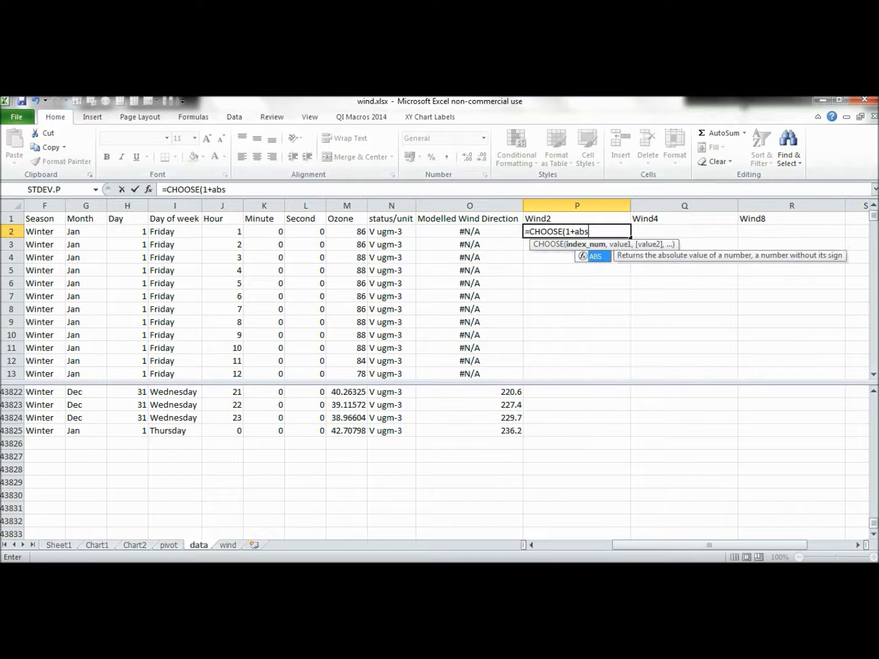
pyautogui.press('Tab')
pyautogui.write('Round')
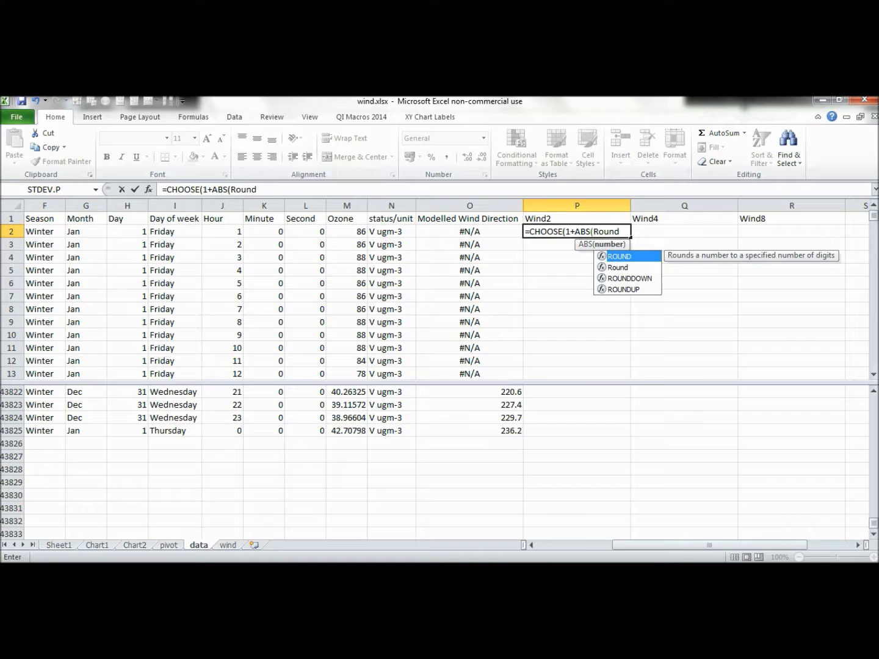
pyautogui.press('Tab')
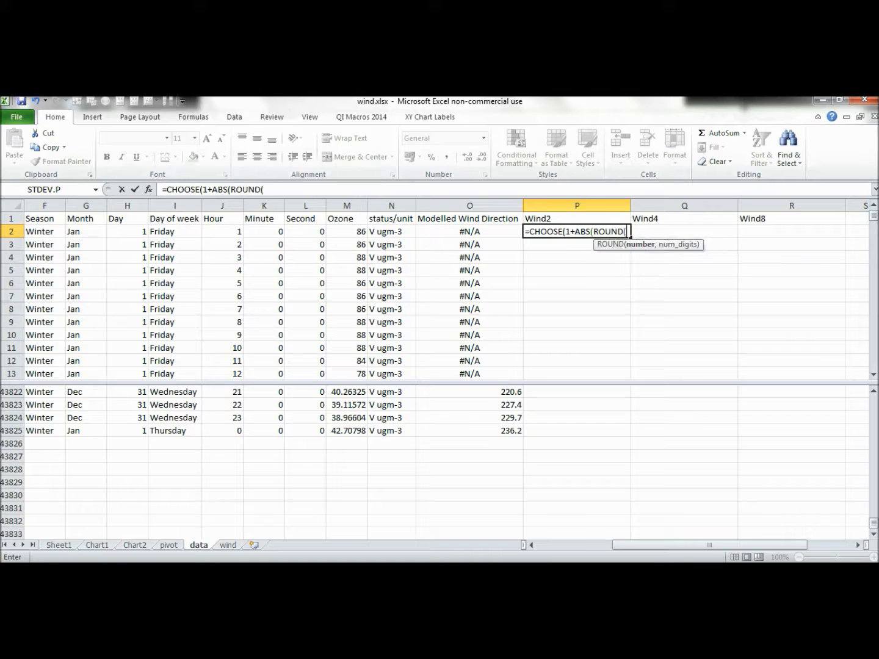
pyautogui.press('Left')
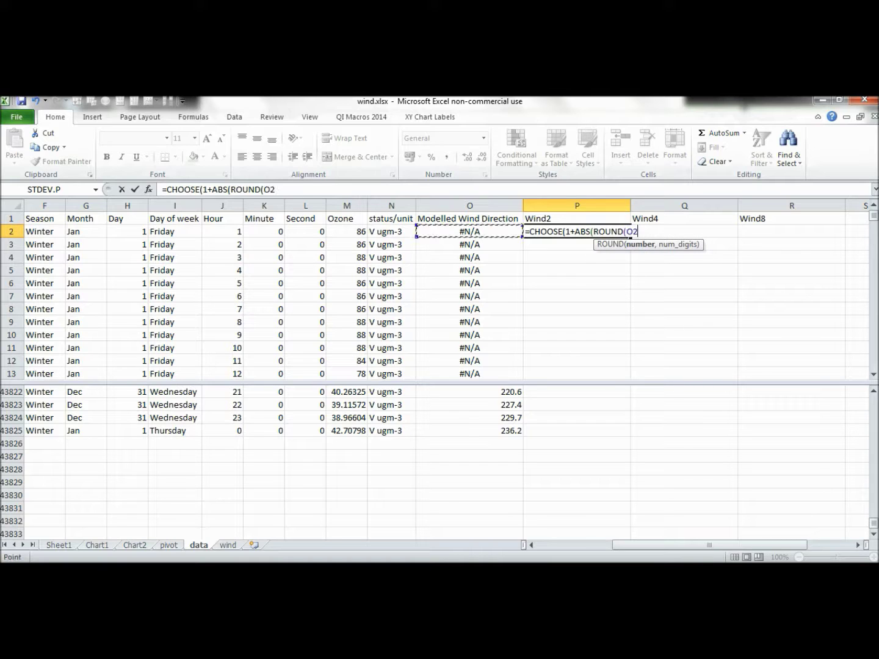
pyautogui.write('/180,0')
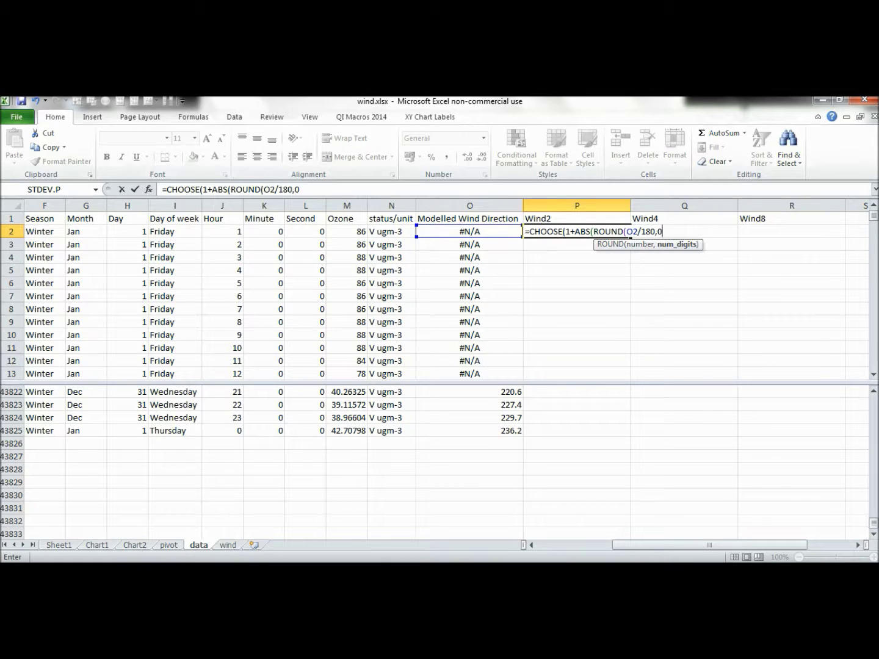
pyautogui.write('))')
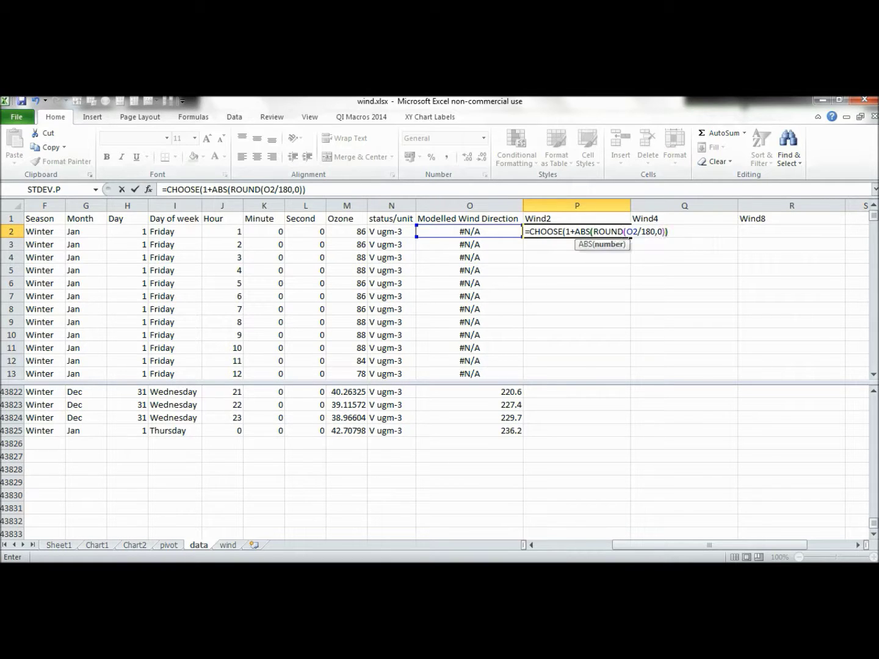
pyautogui.write('),')
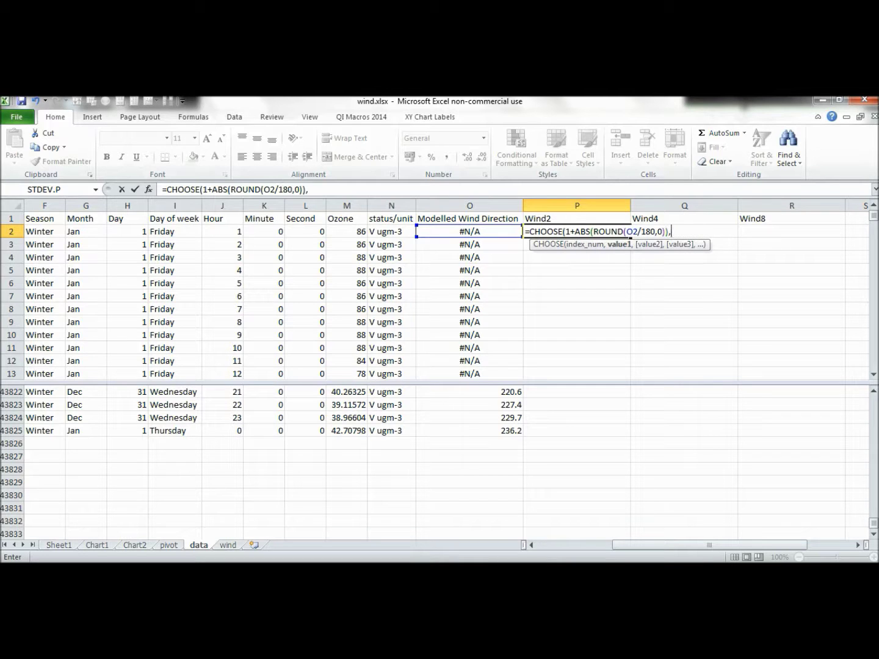
pyautogui.write('"N","S"')
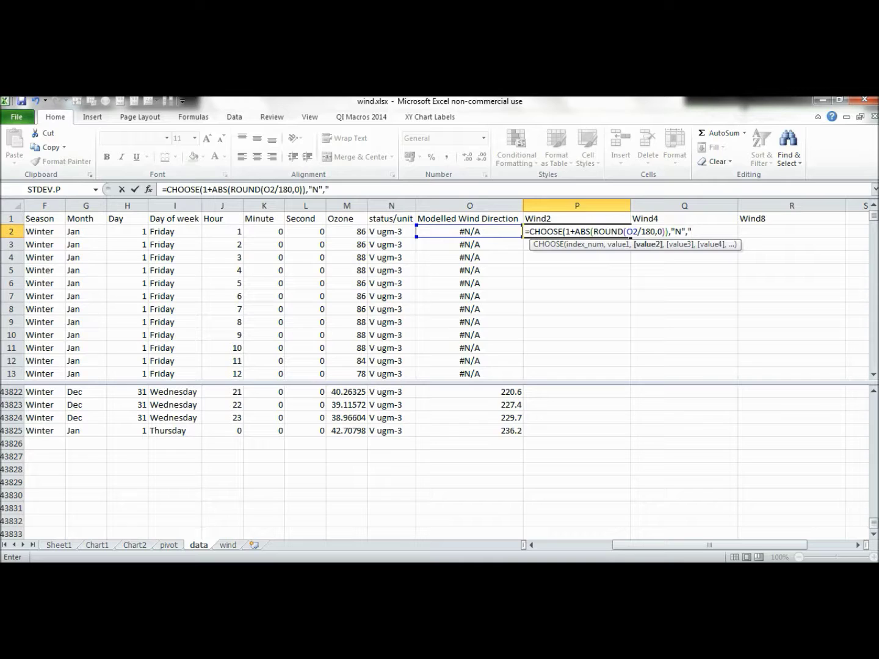
pyautogui.write(',"')
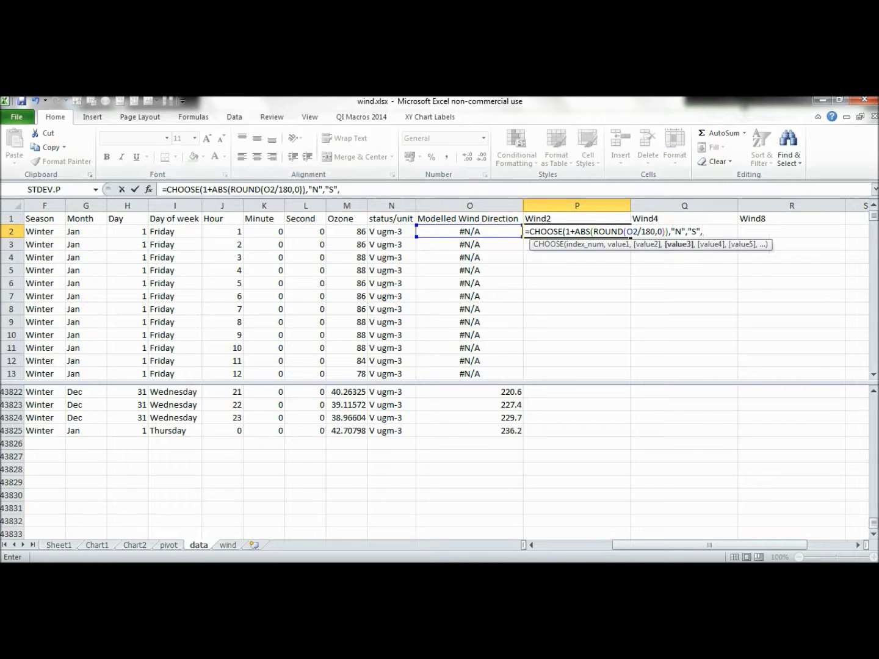
pyautogui.write('N")')
pyautogui.press('Return')
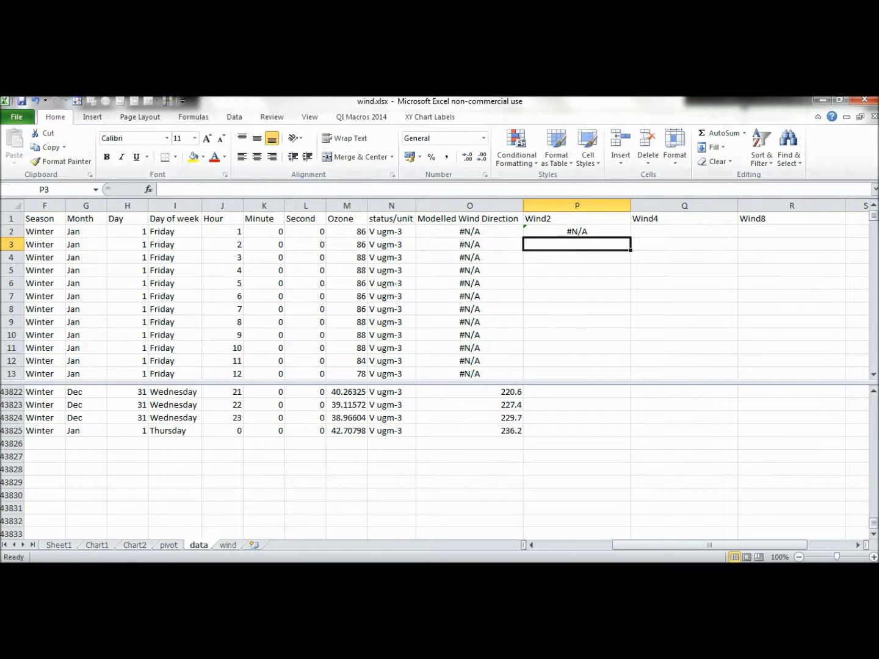
# - Copy the Wind2 formula from P2 into Q2 and change its rounded expression to O2/90
pyautogui.click(576, 232)
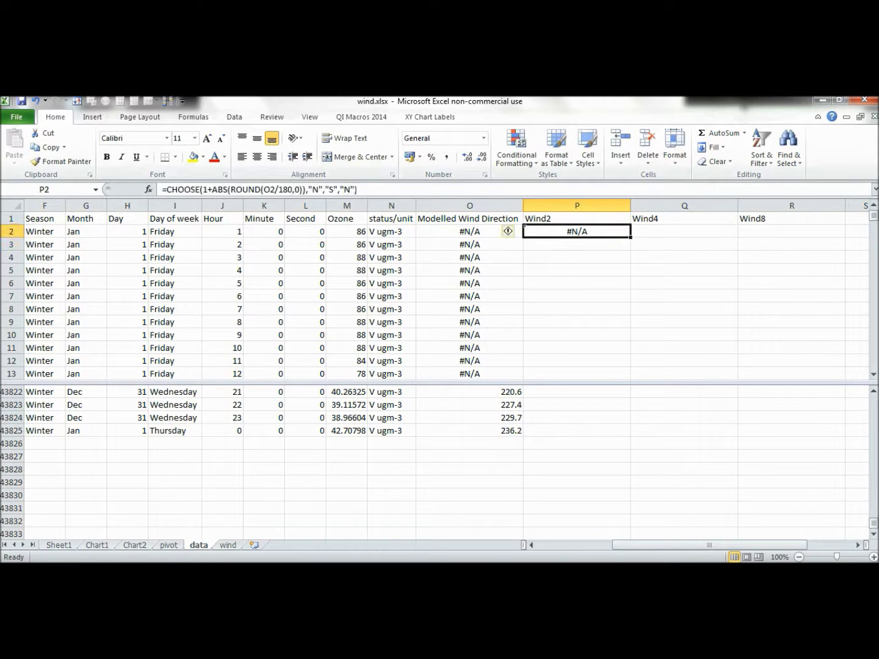
pyautogui.moveTo(631, 237); pyautogui.dragTo(723, 236)
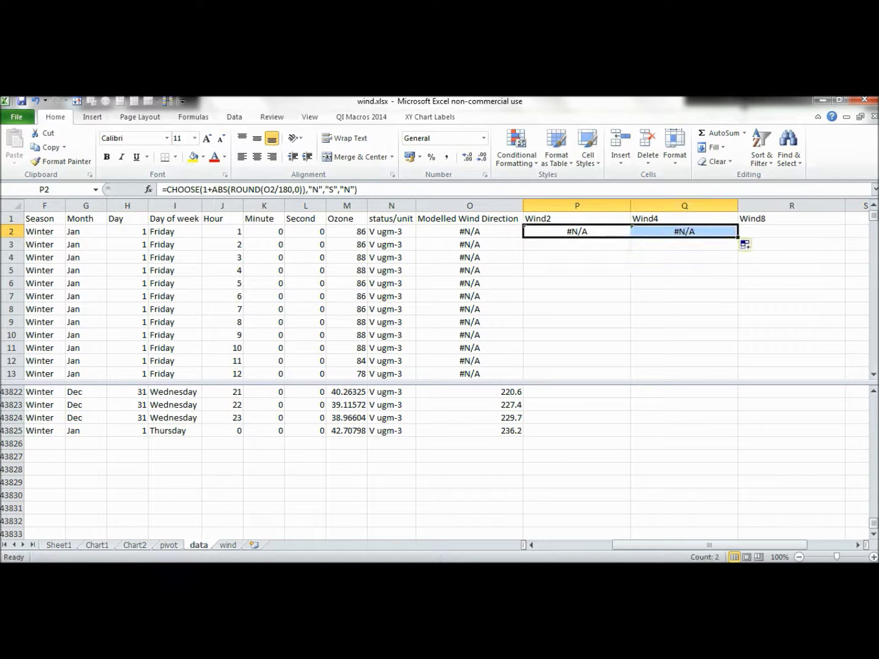
pyautogui.click(684, 232)
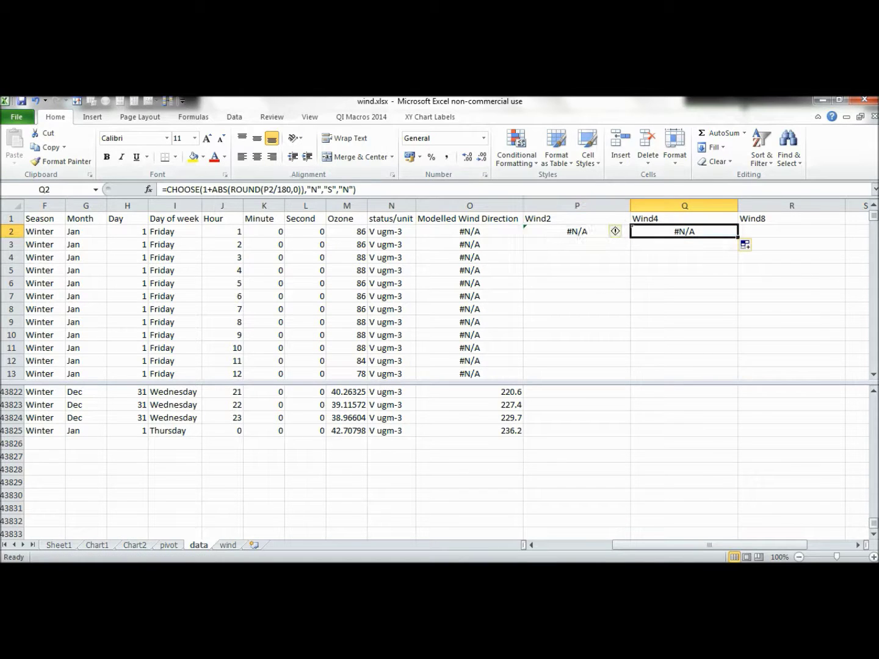
pyautogui.click(270, 190)
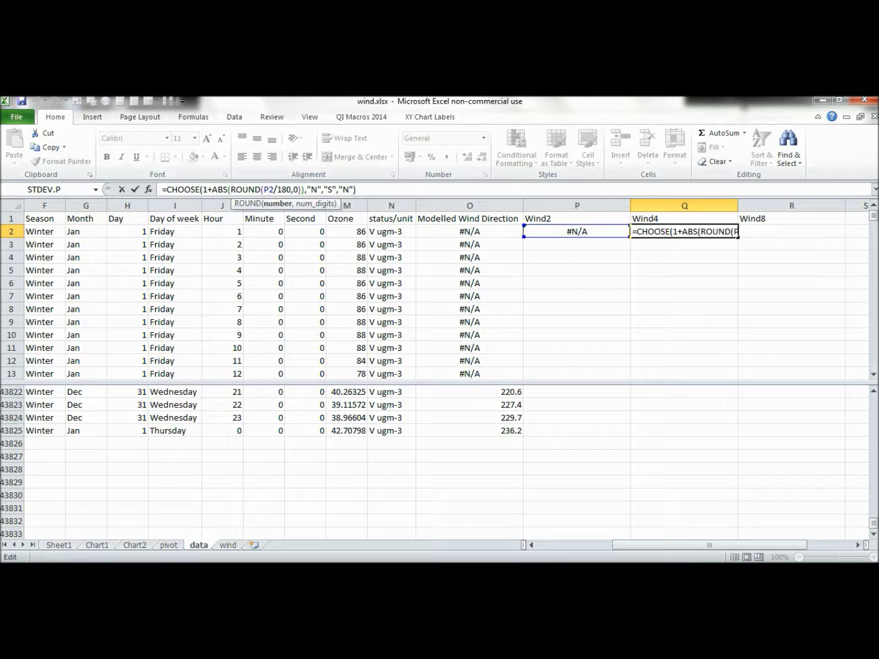
pyautogui.press('BackSpace')
pyautogui.write('o')
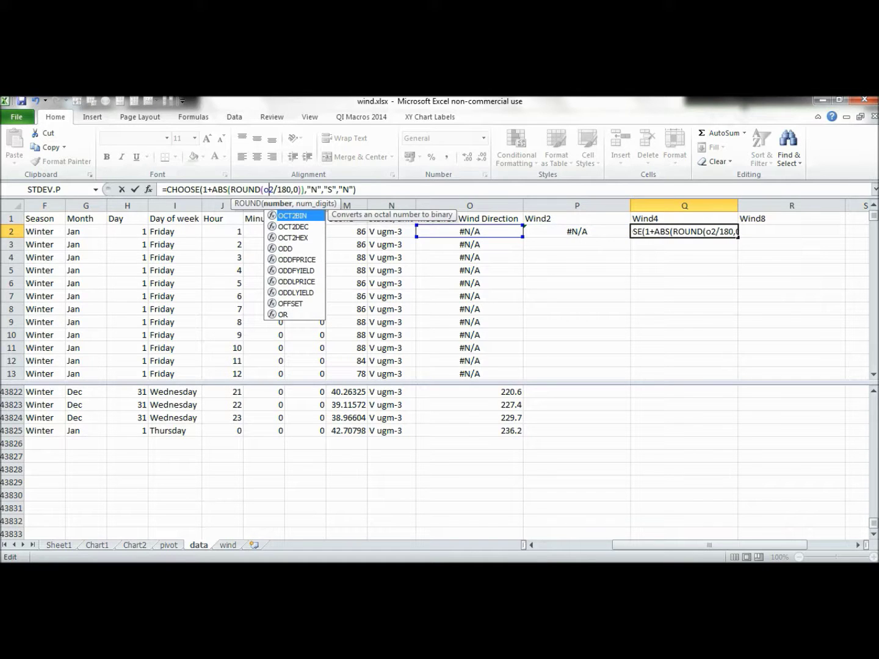
pyautogui.click(291, 190)
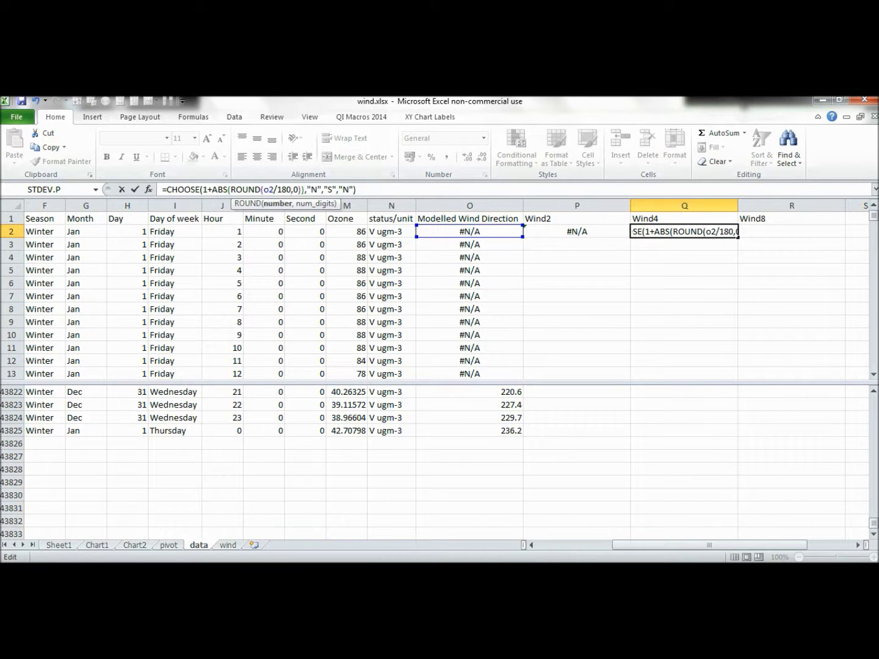
pyautogui.press('BackSpace')
pyautogui.press('BackSpace')
pyautogui.press('BackSpace')
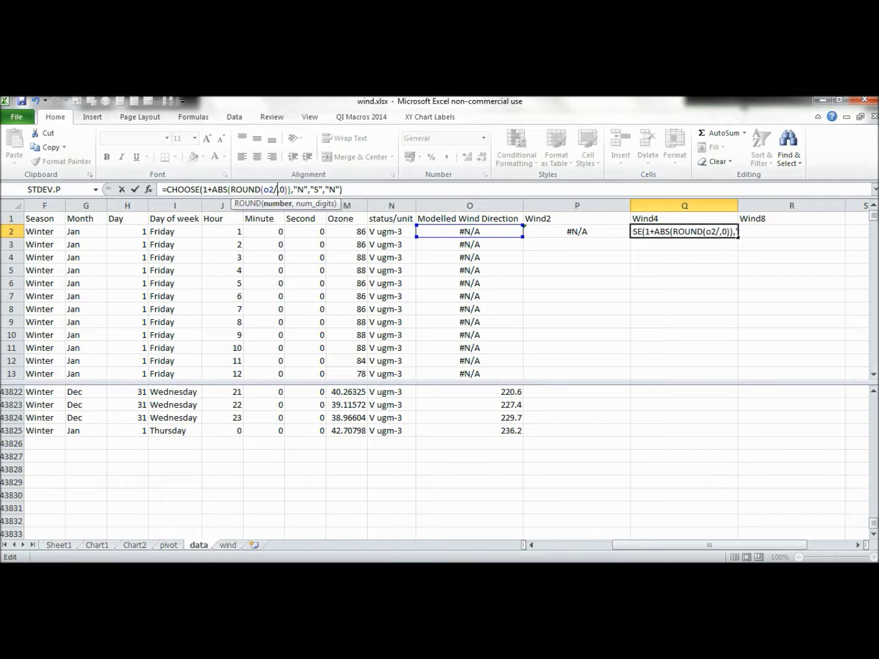
pyautogui.write('90')
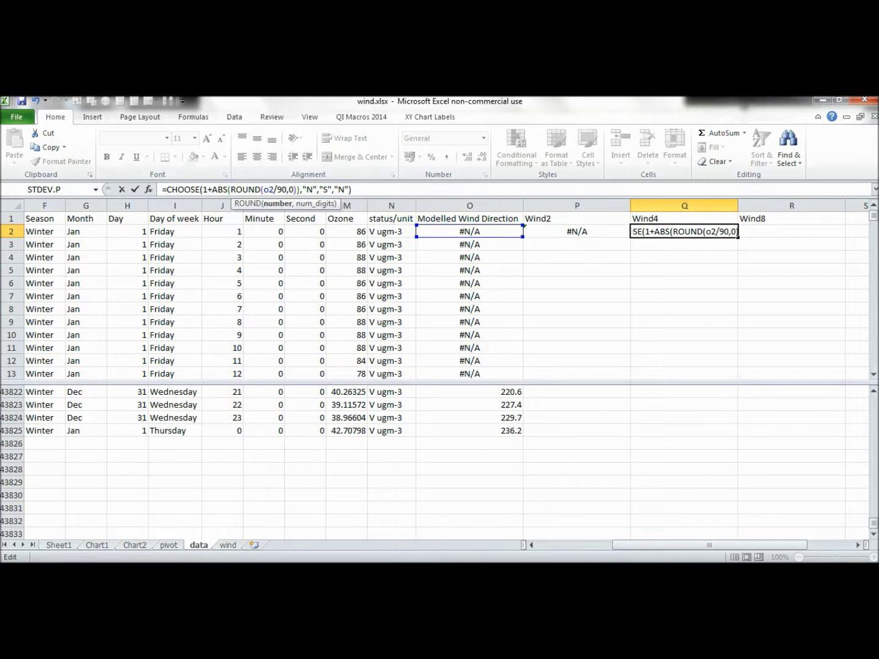
# - Extend the direction list in the Q2 formula to "N","E","S","W","N" and commit it
pyautogui.click(317, 190)
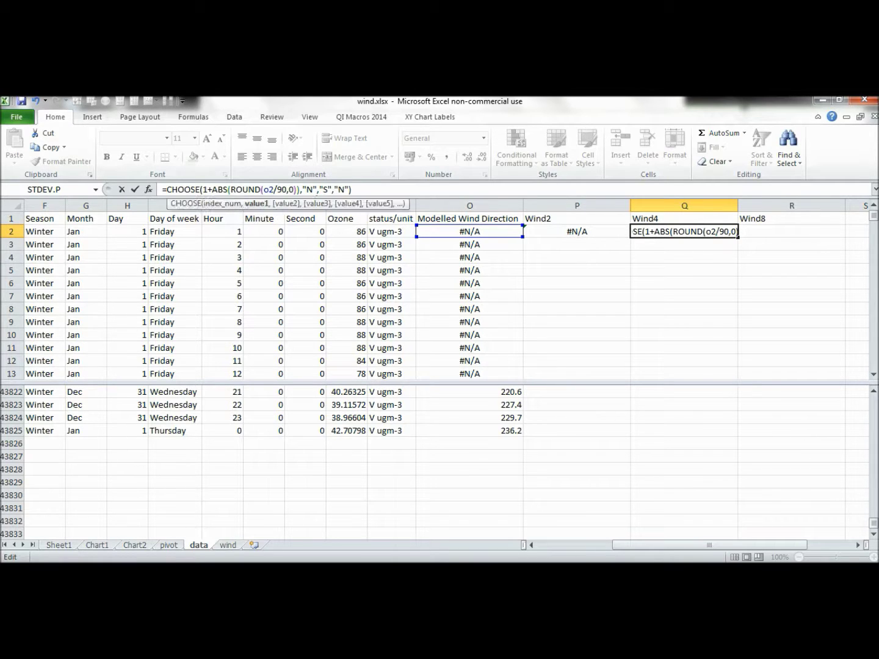
pyautogui.press('Right')
pyautogui.write('"E')
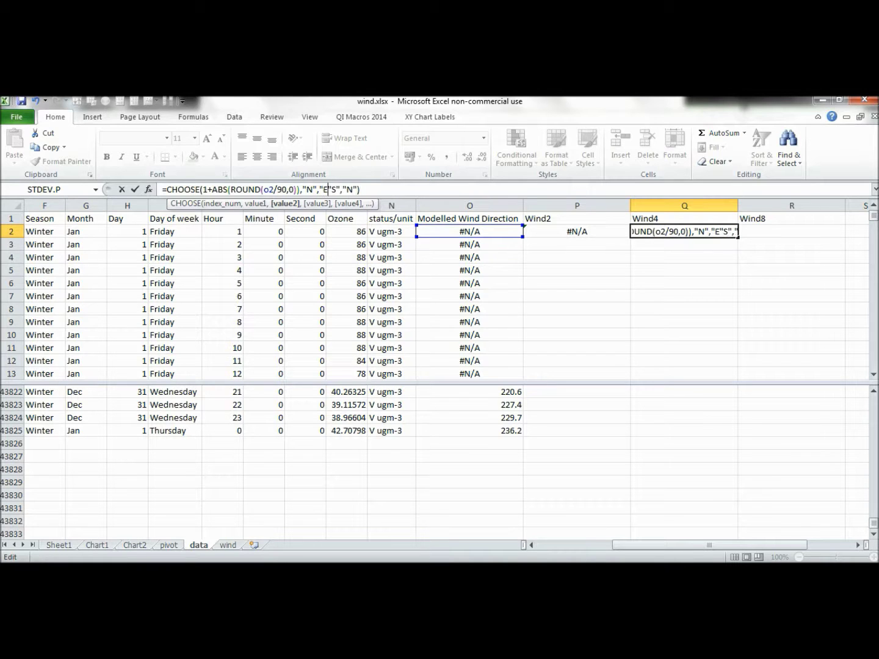
pyautogui.write('",')
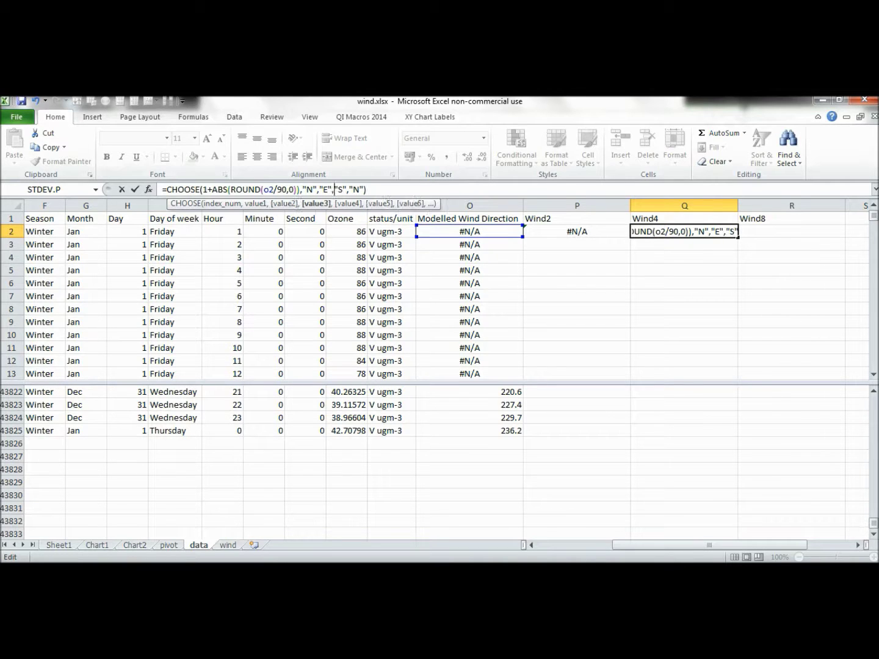
pyautogui.press('Right')
pyautogui.press('Right')
pyautogui.press('Right')
pyautogui.press('Right')
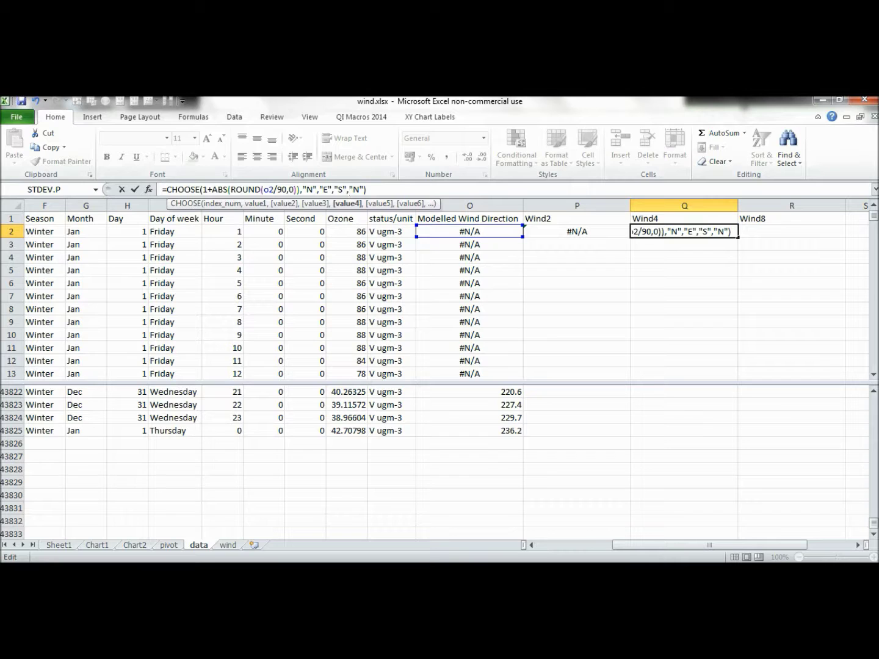
pyautogui.write('"W",')
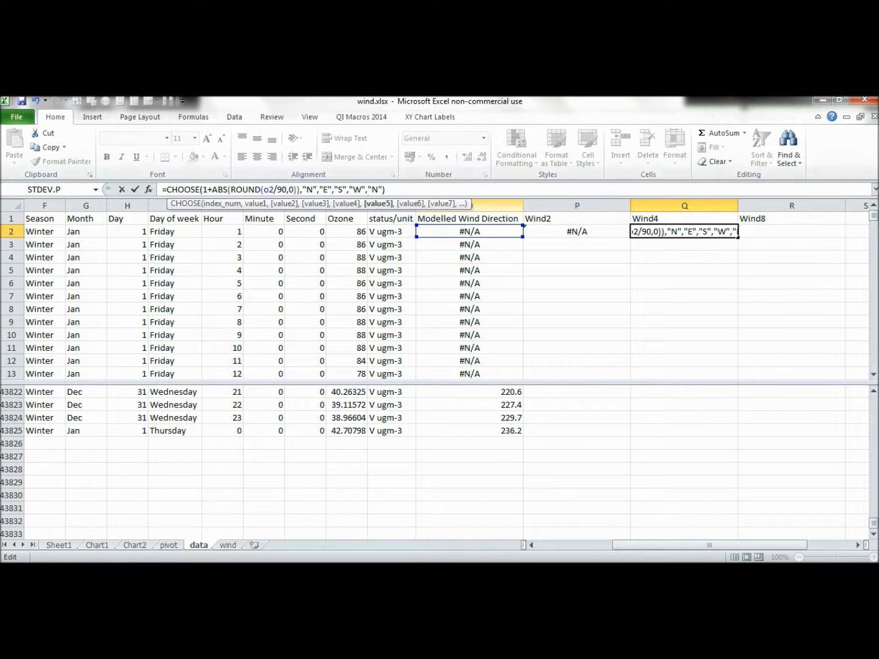
pyautogui.press('Return')
pyautogui.press('Up')
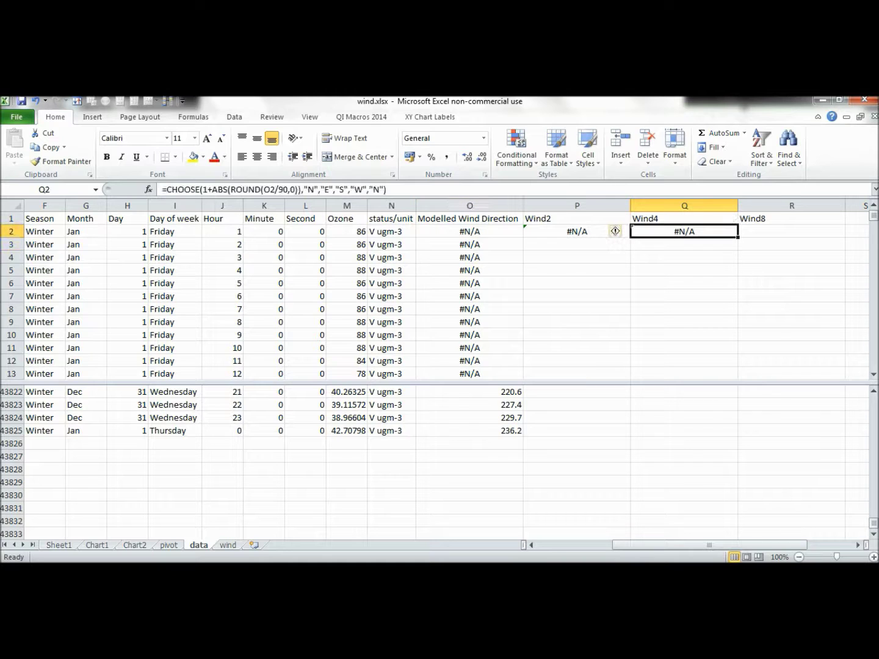
# - Copy the Wind4 formula from Q2 into R2 and change its rounded expression to o2/45
pyautogui.moveTo(738, 238); pyautogui.dragTo(824, 233)
pyautogui.click(791, 231)
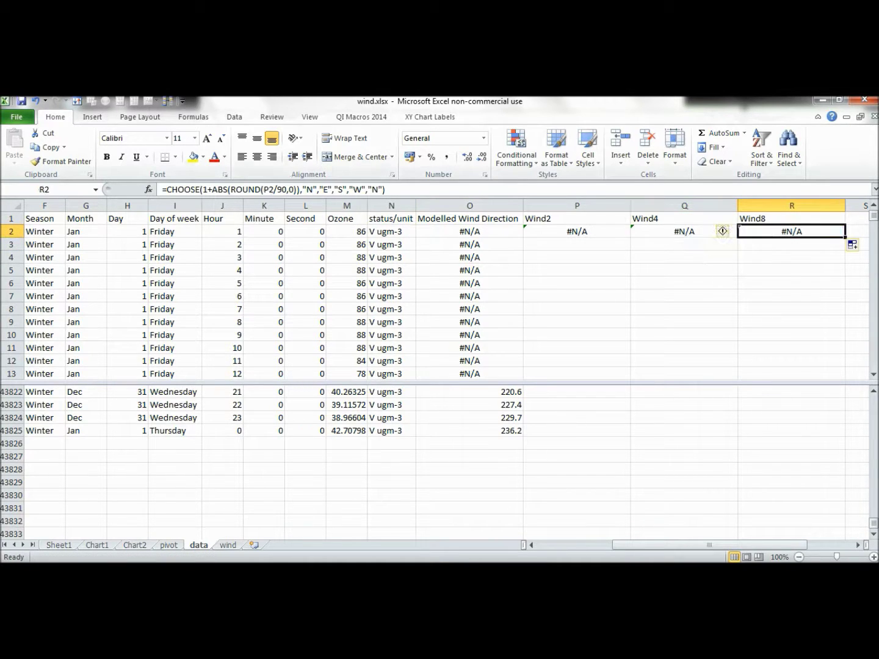
pyautogui.doubleClick(270, 189)
pyautogui.write('o2')
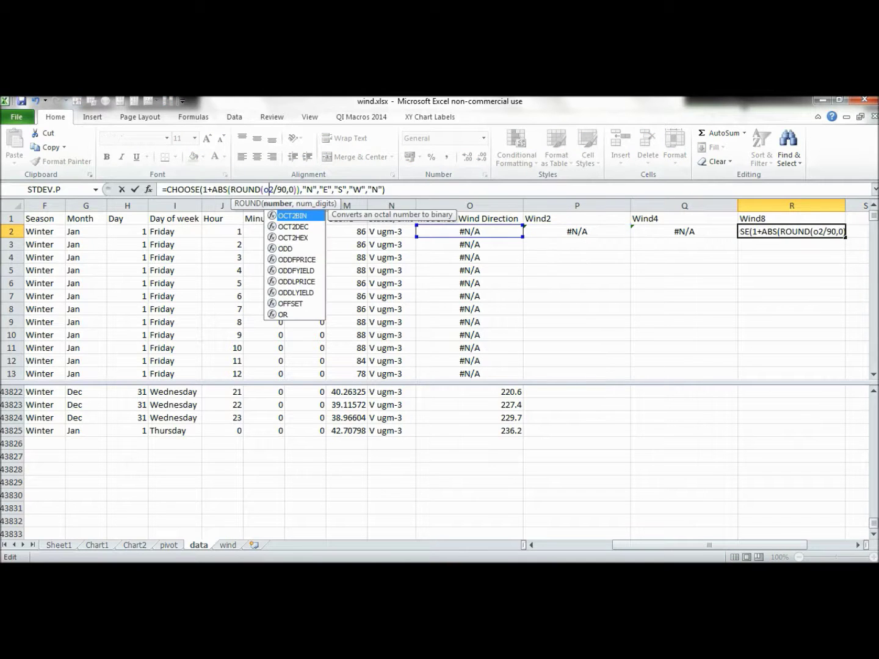
pyautogui.click(282, 190)
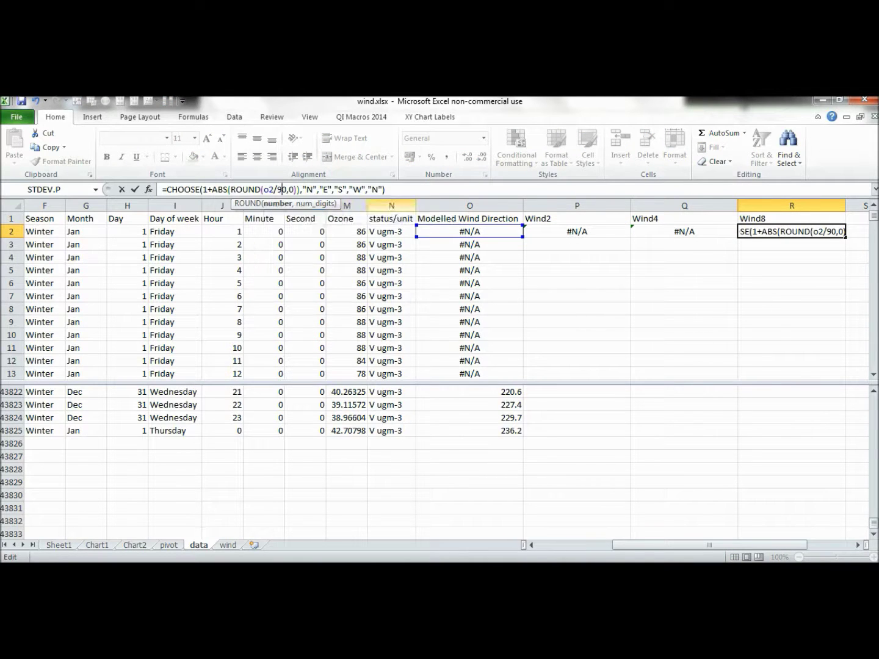
pyautogui.press('BackSpace')
pyautogui.press('Delete')
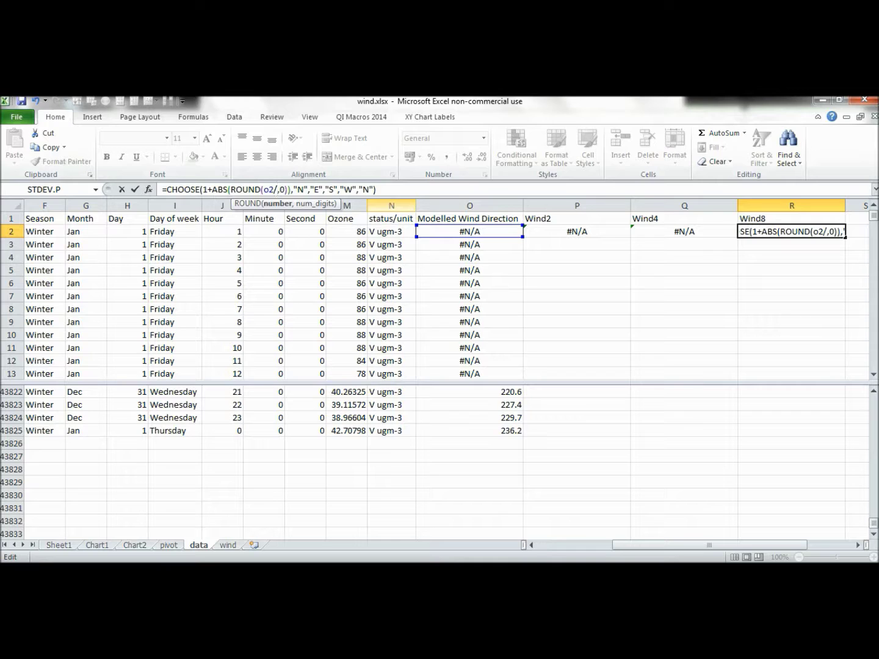
pyautogui.write('45')
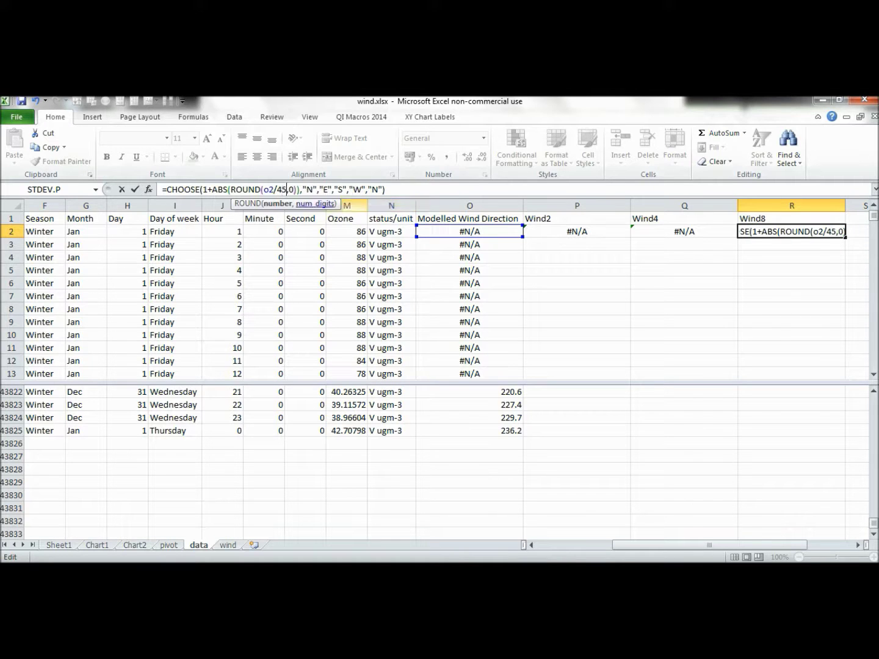
# - Insert "NE" between "N" and "E", and "SE" between "E" and "S", in the R2 formula's direction list
pyautogui.click(321, 189)
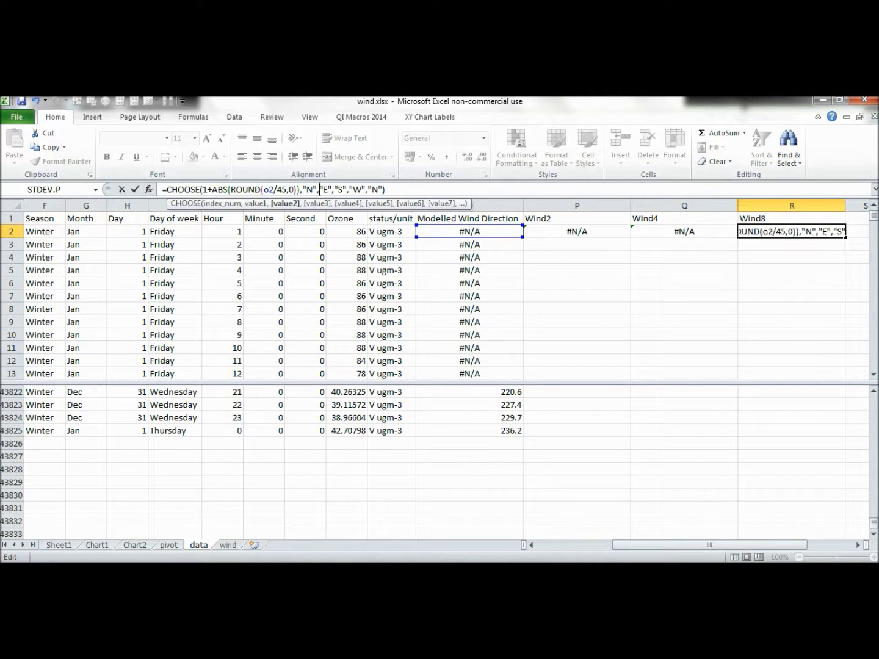
pyautogui.write('"NE",')
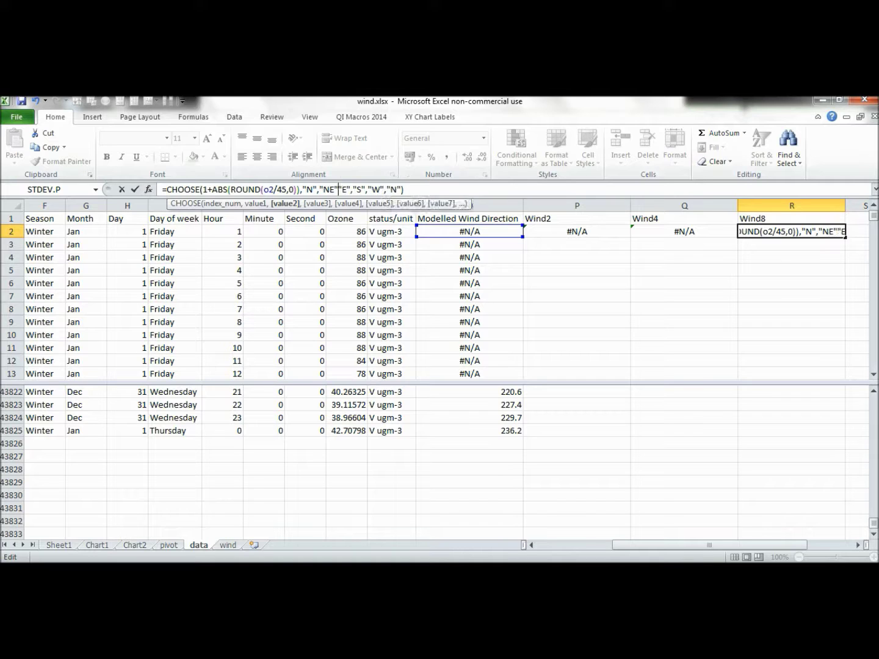
pyautogui.press('Right')
pyautogui.press('Right')
pyautogui.press('Right')
pyautogui.press('Right')
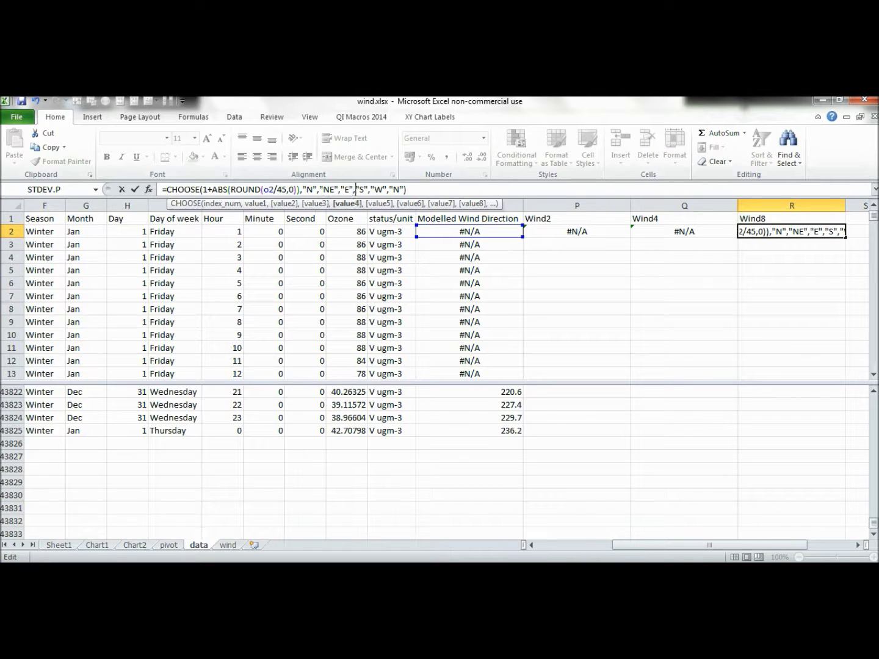
pyautogui.write('"SE')
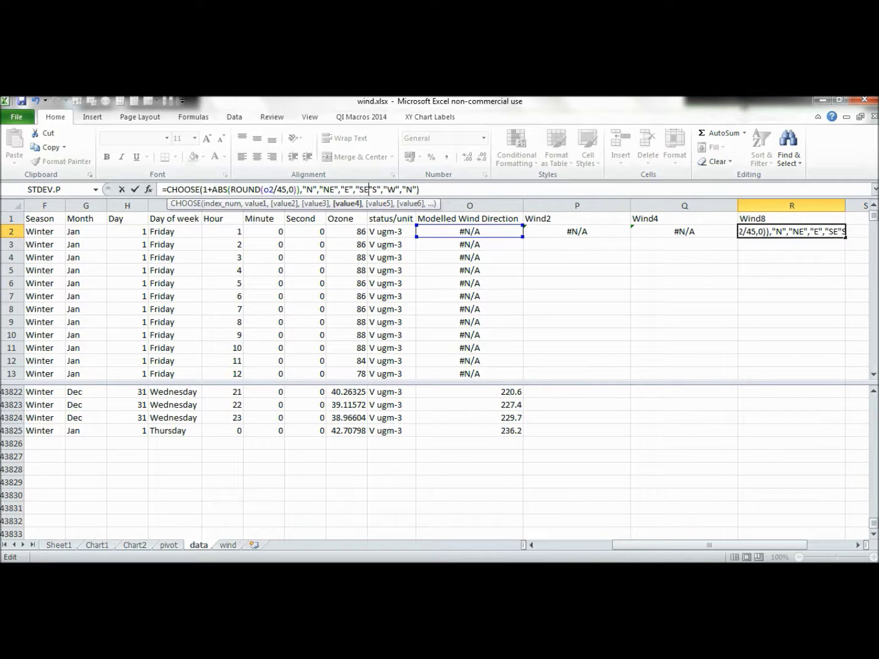
pyautogui.press('Right')
pyautogui.write(',"')
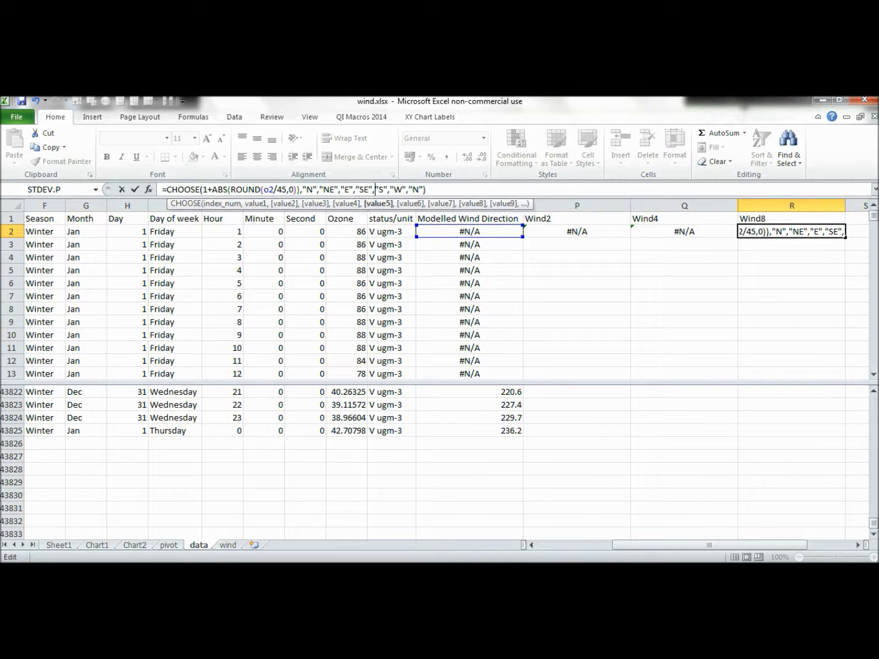
# - Add "SW" before "W" and "NW" before the final "N" in the R2 formula, and commit it
pyautogui.press('Right')
pyautogui.press('Right')
pyautogui.press('Right')
pyautogui.press('Right')
pyautogui.write('SW"')
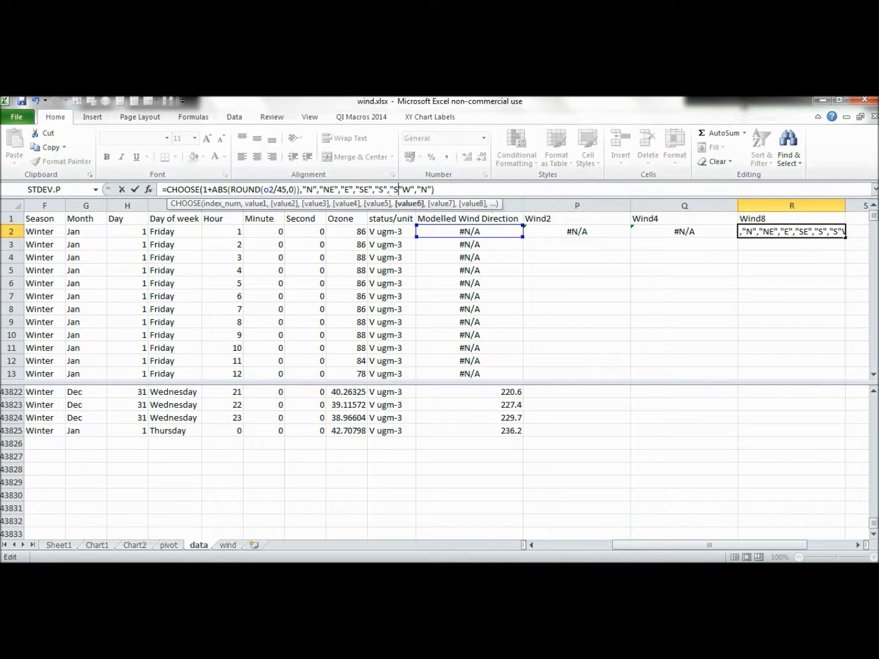
pyautogui.write(',')
pyautogui.press('Right')
pyautogui.press('Right')
pyautogui.press('Right')
pyautogui.press('Right')
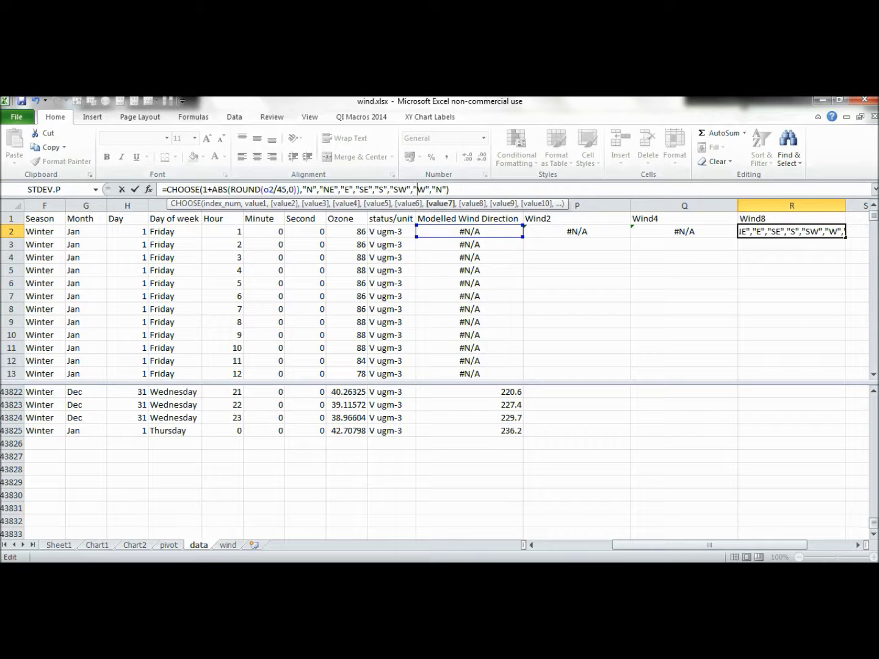
pyautogui.write('"')
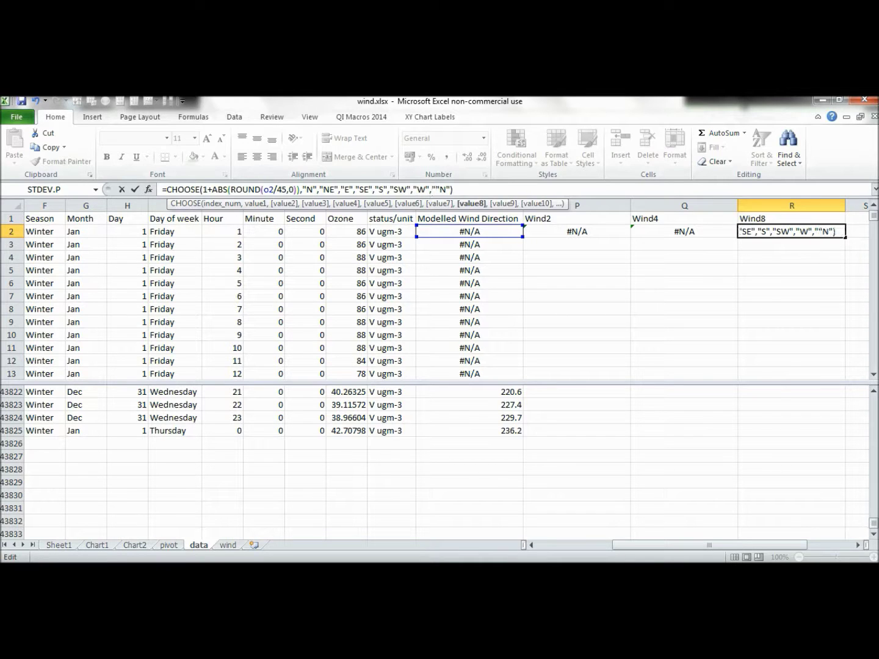
pyautogui.write('NW",')
pyautogui.press('Return')
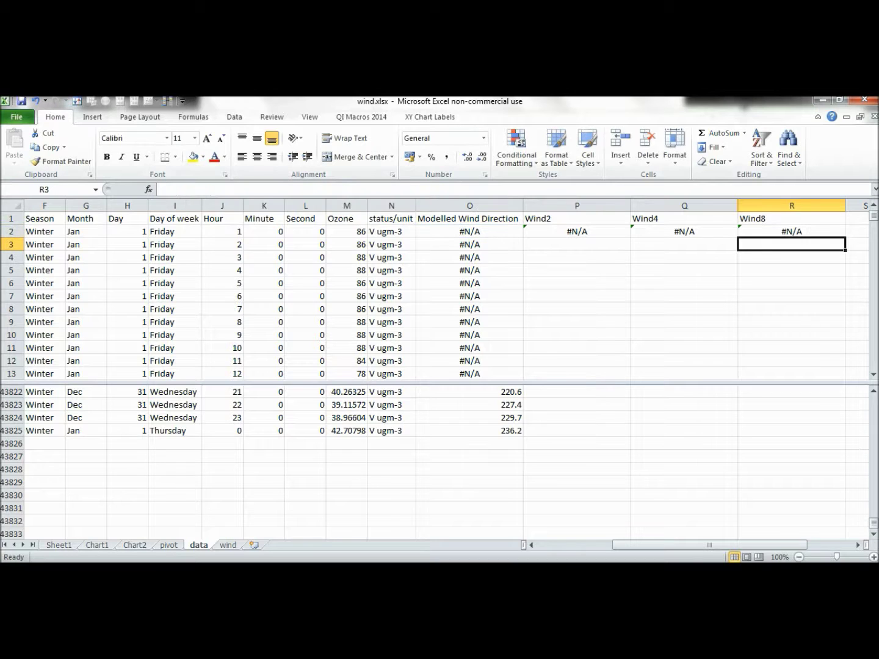
# - Fill the Wind2, Wind4 and Wind8 formulas in P2:R2 down through row 43825
pyautogui.moveTo(578, 232); pyautogui.dragTo(792, 231)
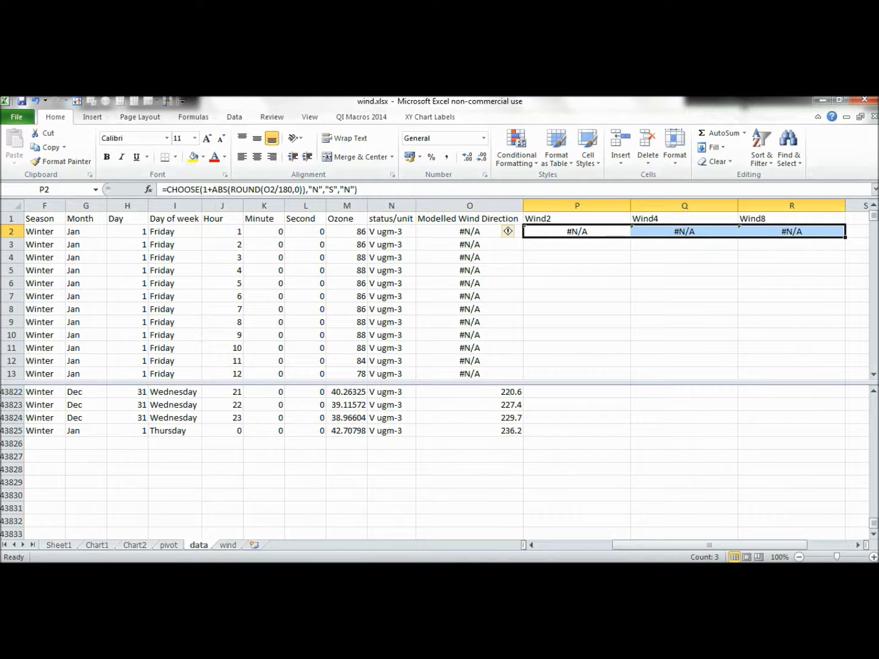
pyautogui.doubleClick(845, 237)
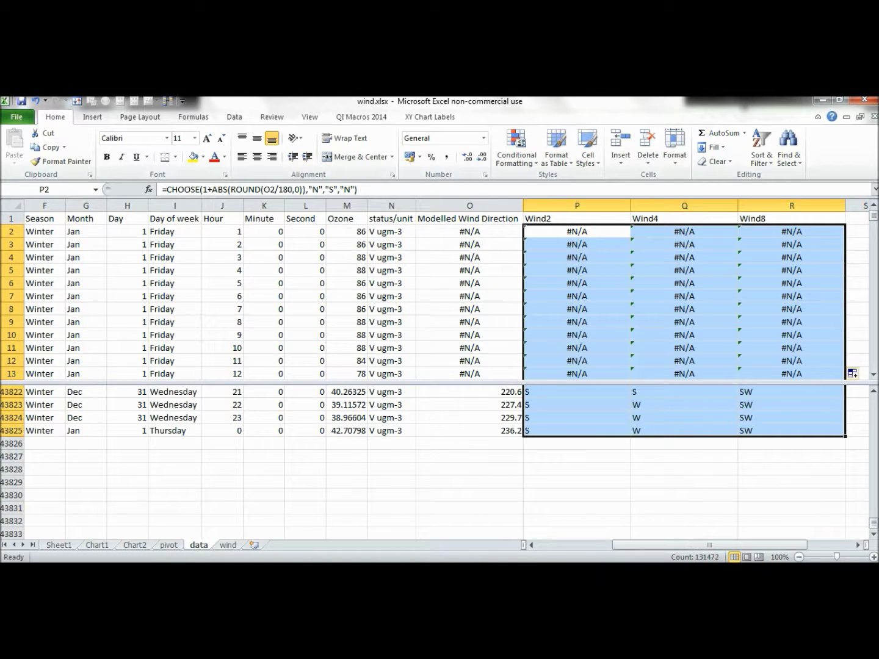
# - Sort the whole data table, with headers, by Modelled Wind Direction values from smallest to largest
pyautogui.moveTo(710, 545); pyautogui.dragTo(635, 546)
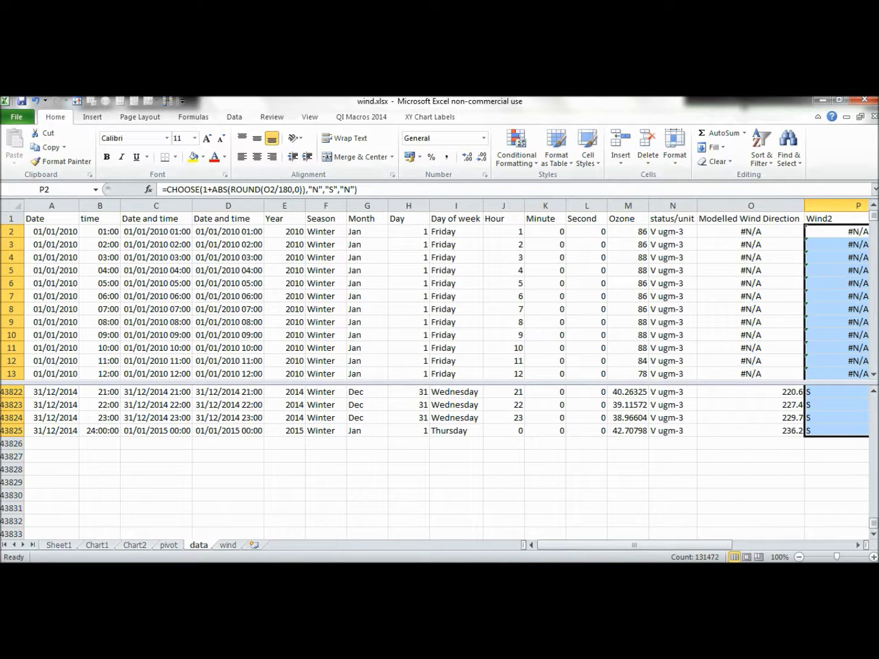
pyautogui.click(51, 219)
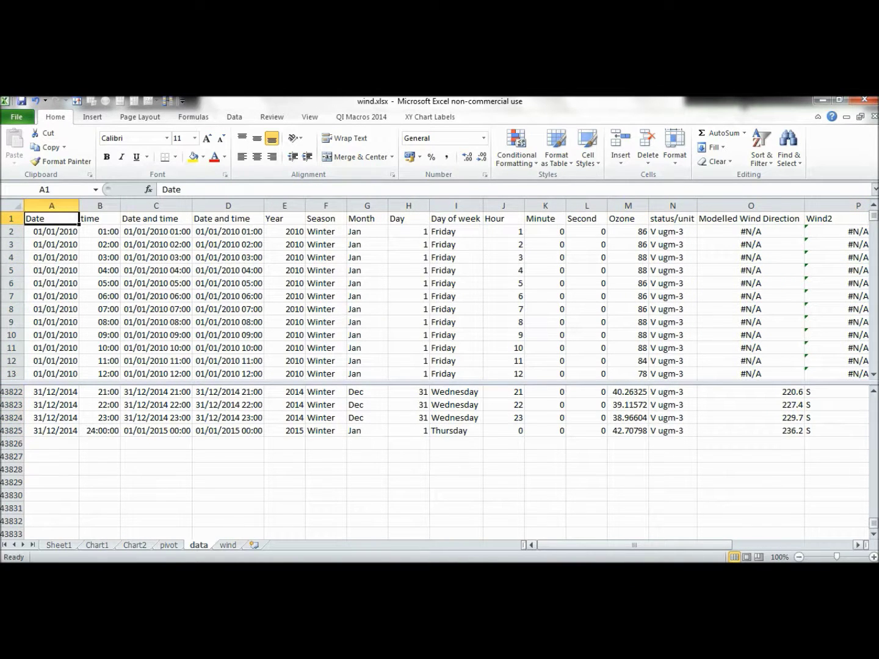
pyautogui.hscroll(9, 447, 374)
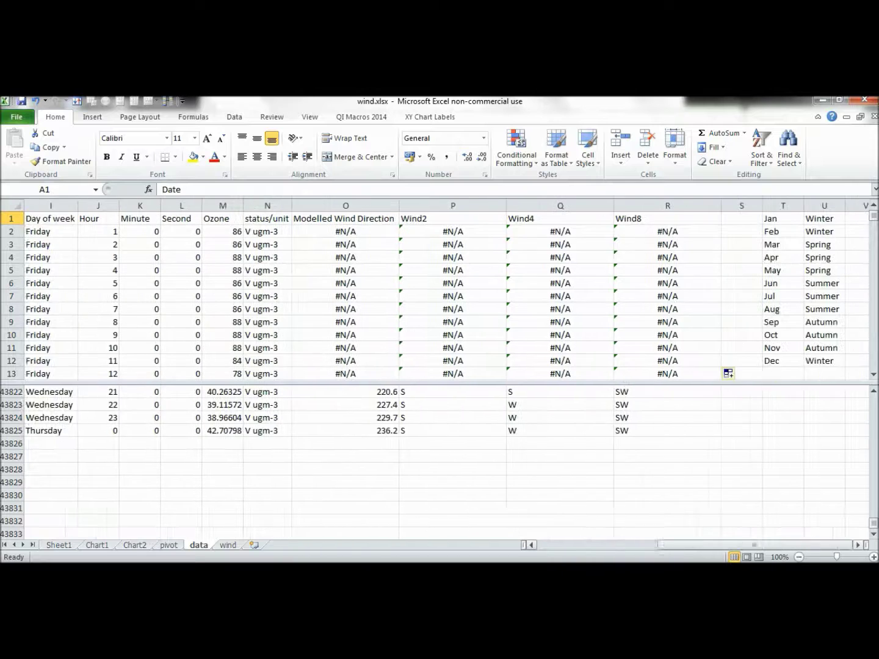
pyautogui.hotkey('ctrl', 'a')
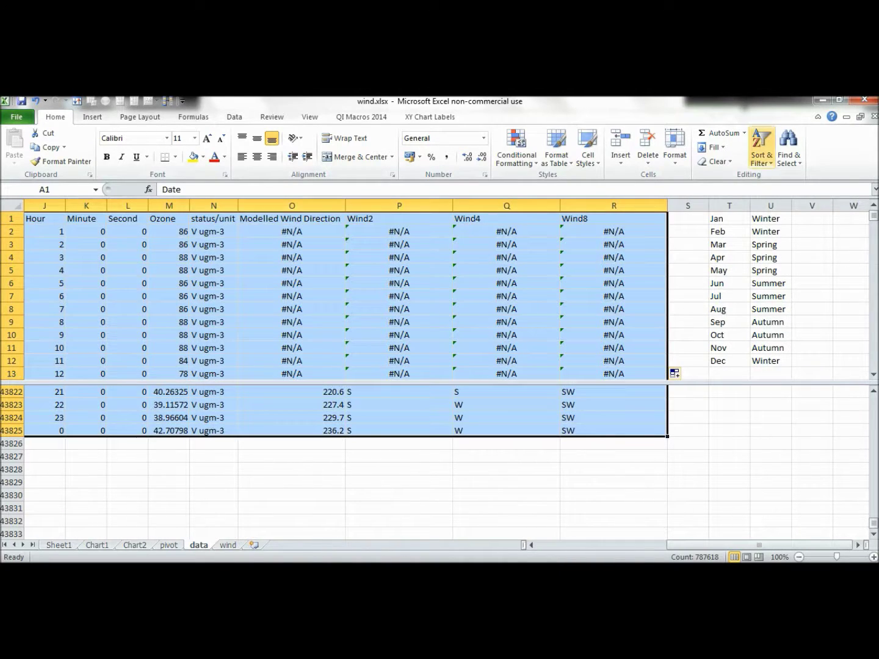
pyautogui.click(762, 151)
pyautogui.click(794, 206)
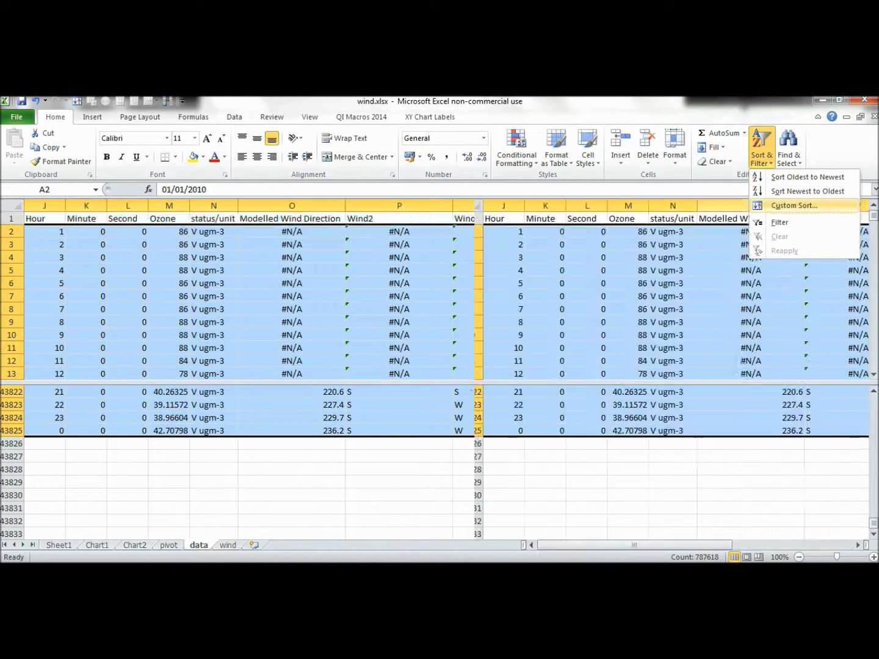
pyautogui.click(547, 369)
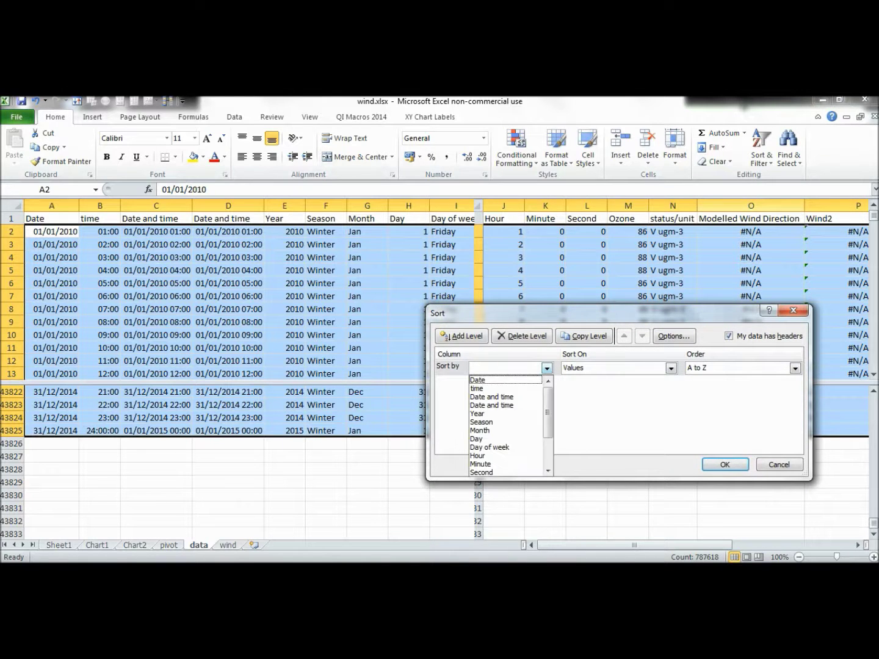
pyautogui.scroll(-2, 506, 426)
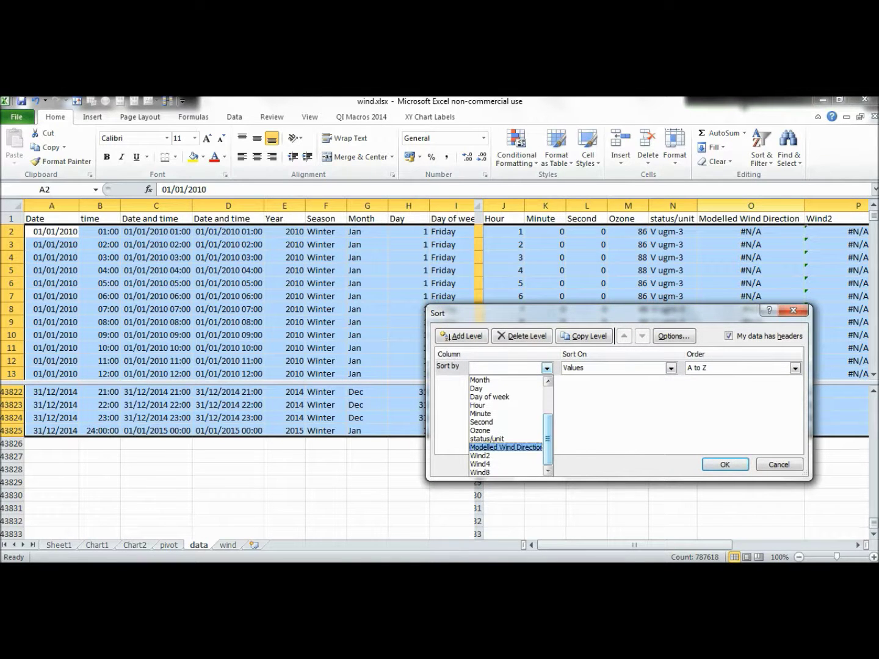
pyautogui.click(506, 447)
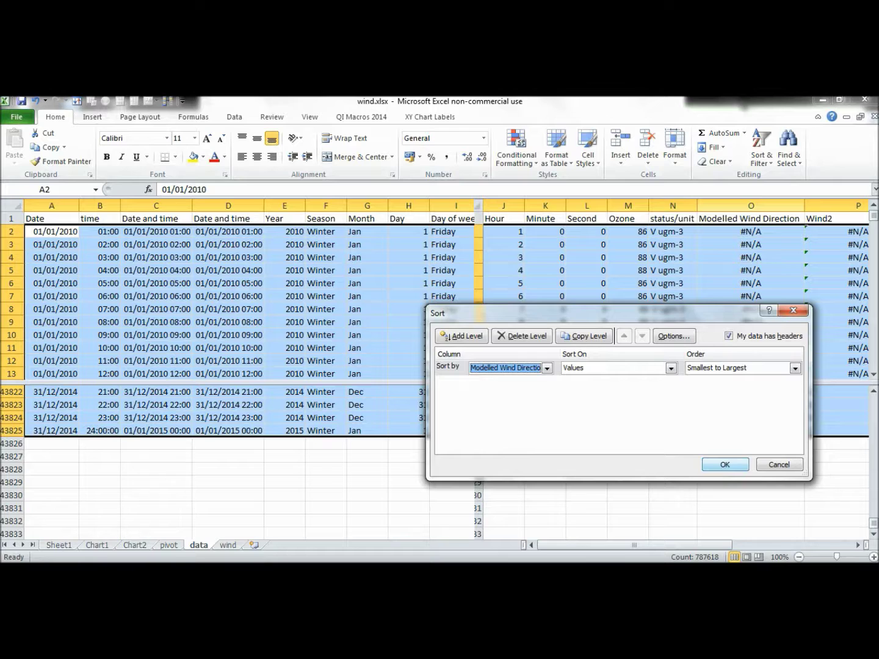
pyautogui.click(725, 464)
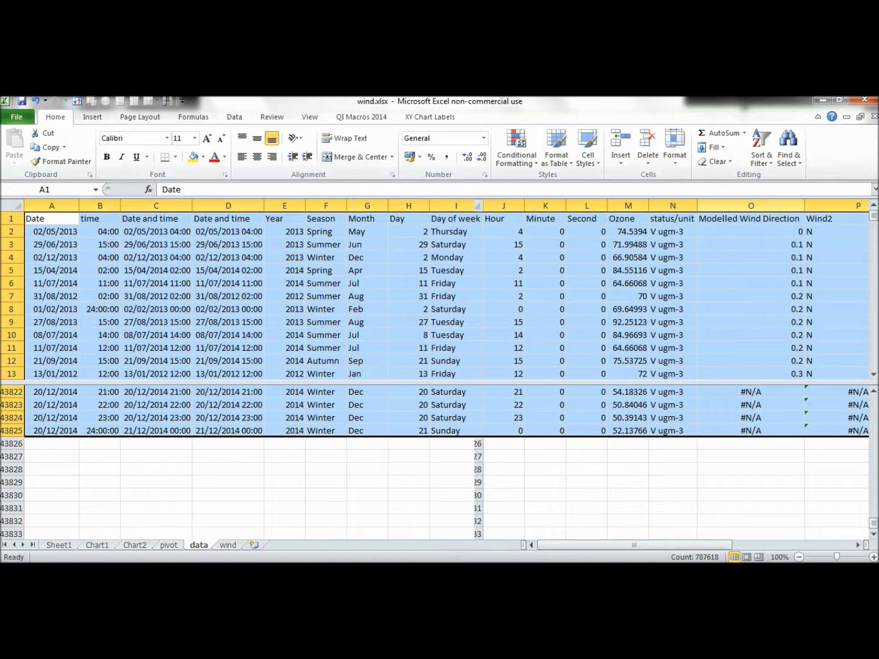
# - Find 360 in the Modelled Wind Direction column and select the first #N/A cell below those values, O37325
pyautogui.click(750, 207)
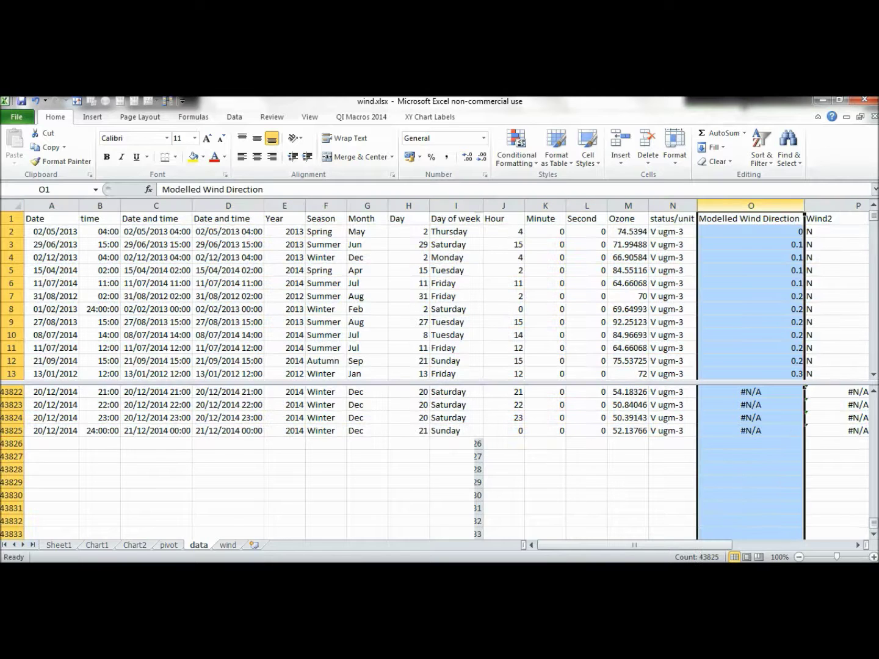
pyautogui.hotkey('ctrl', 'f')
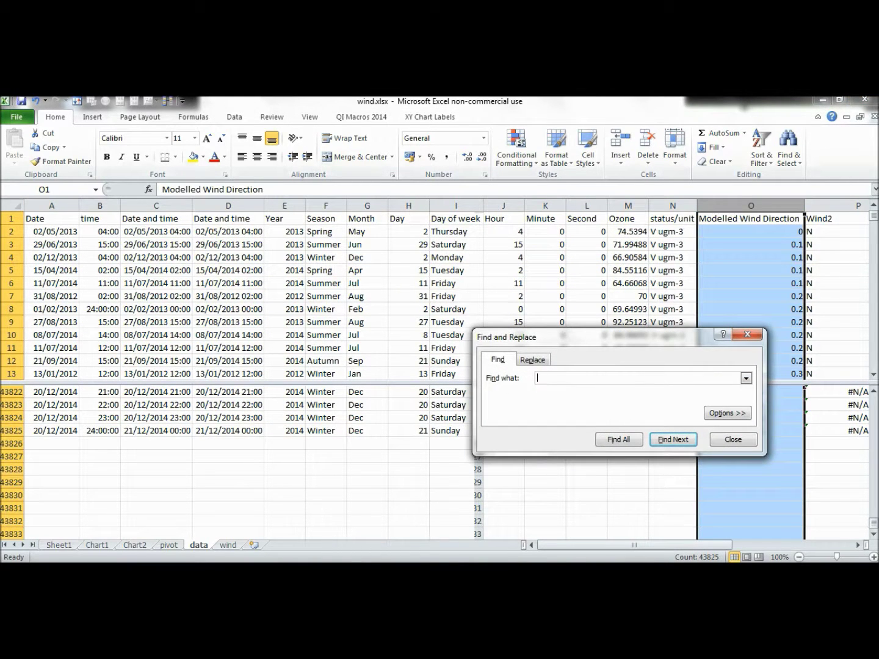
pyautogui.write('360')
pyautogui.press('Return')
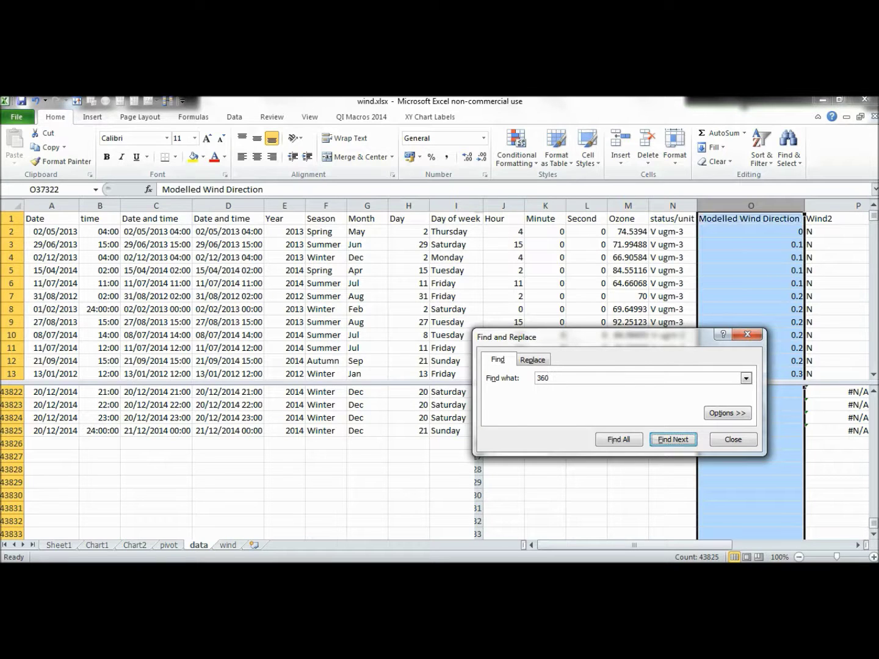
pyautogui.click(750, 335)
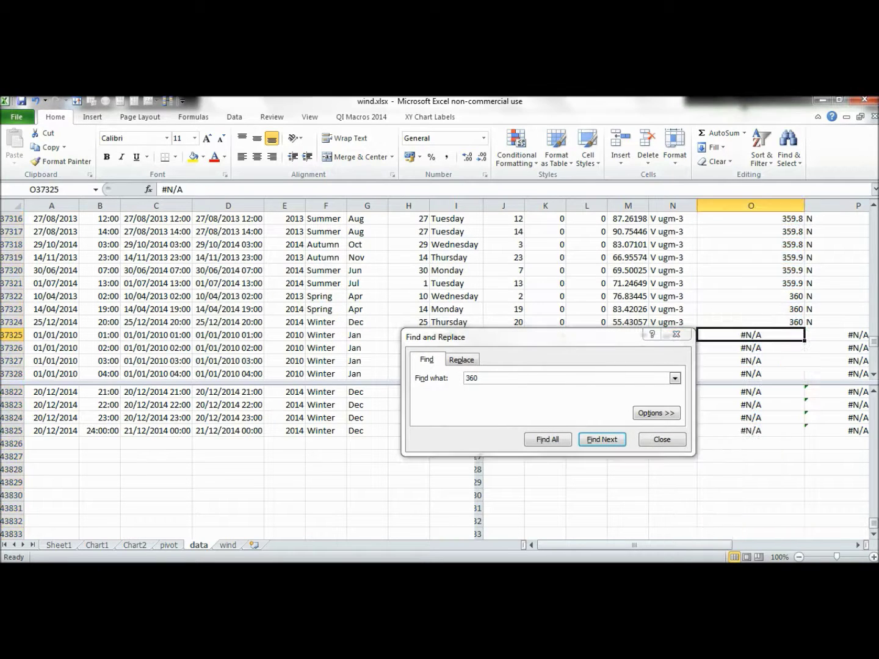
pyautogui.click(676, 334)
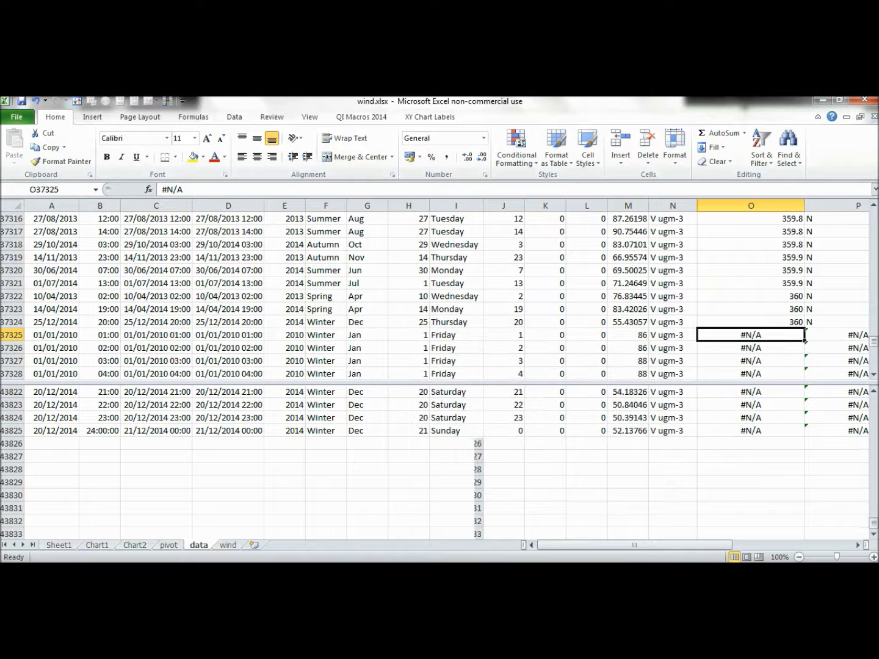
# - Clear the #N/A records from A37325 through R43825 and go to the last filled cell in column O
pyautogui.click(613, 545)
pyautogui.click(51, 335)
pyautogui.click(857, 546)
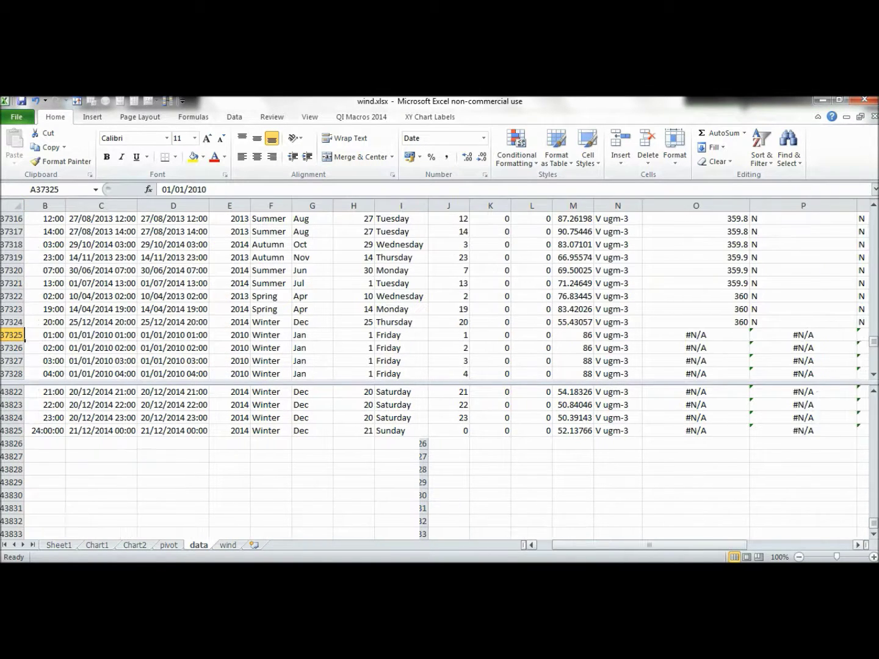
pyautogui.hotkey('ctrl', 'shift', 'End')
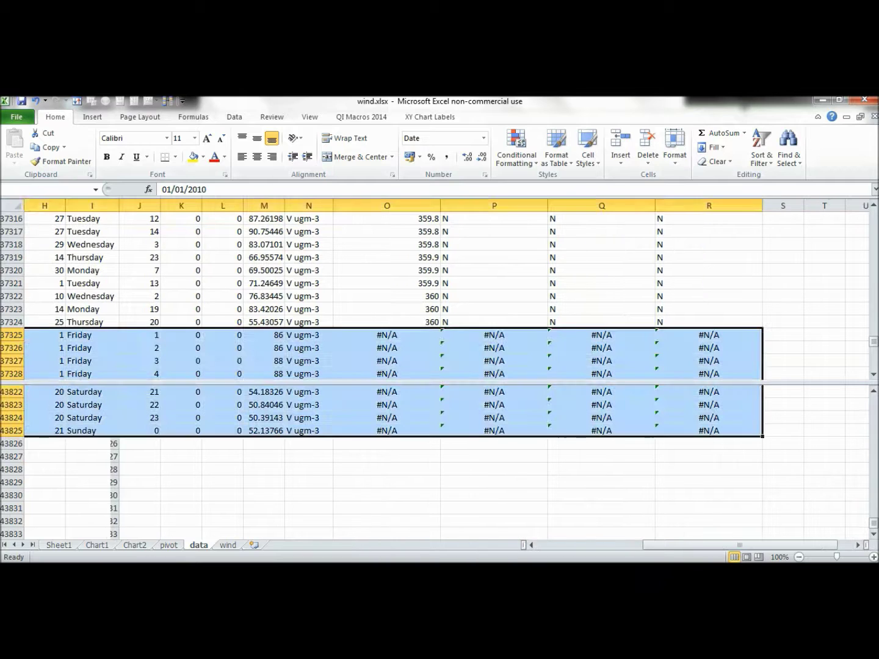
pyautogui.press('Delete')
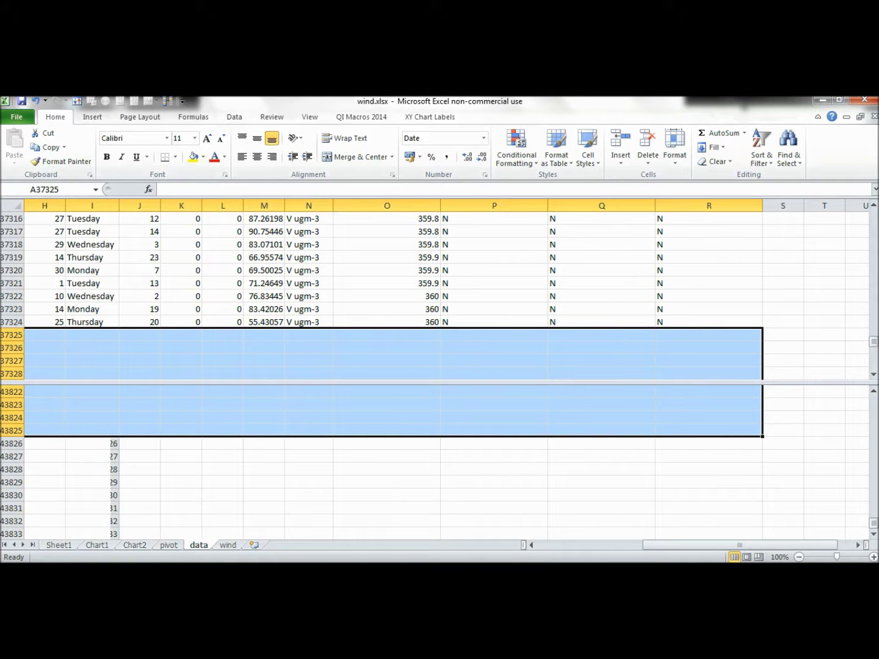
pyautogui.click(387, 442)
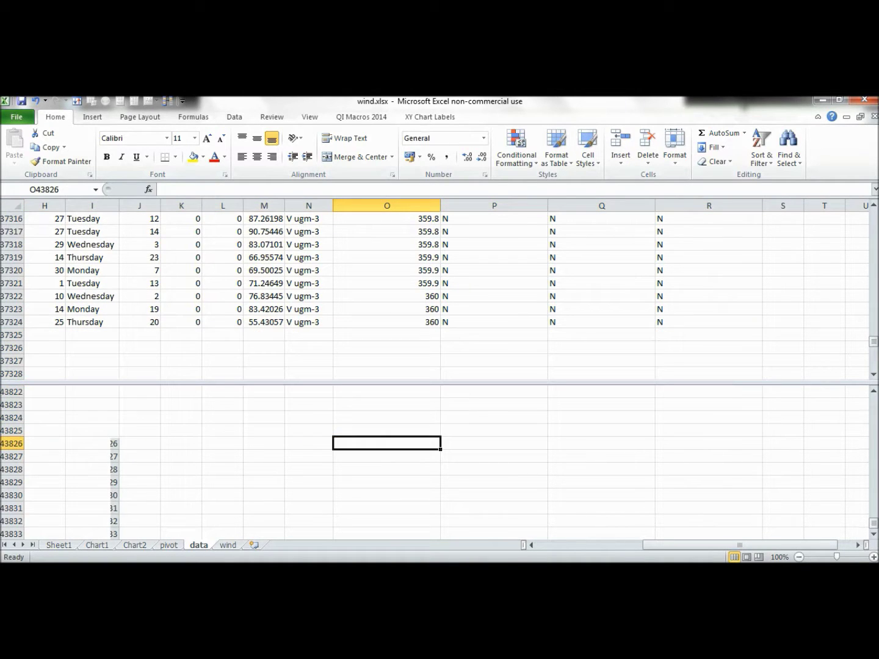
pyautogui.hotkey('ctrl', 'Up')
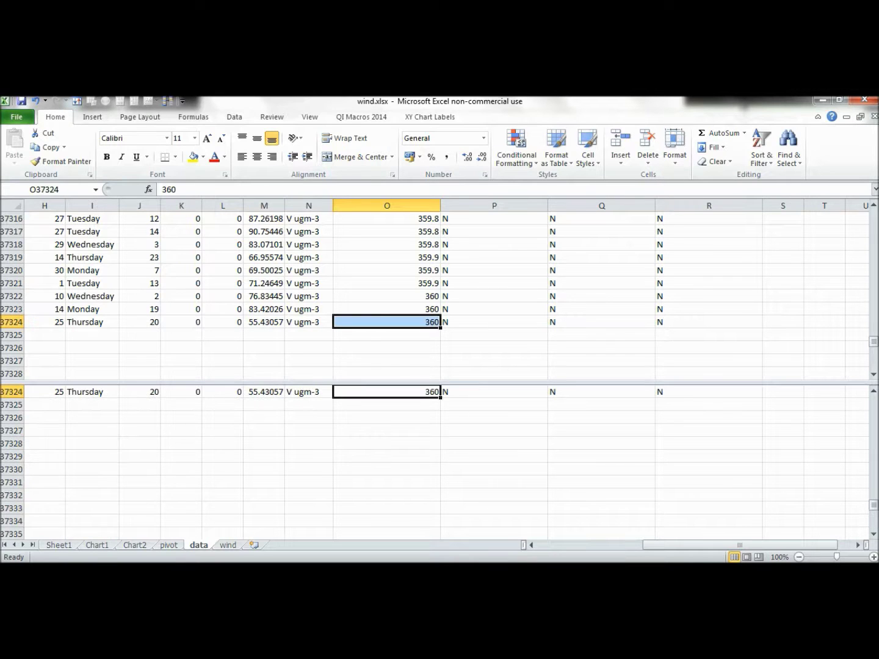
pyautogui.press('Down')
pyautogui.press('Up')
pyautogui.press('Up')
pyautogui.press('Up')
pyautogui.press('Up')
pyautogui.press('Up')
pyautogui.press('Up')
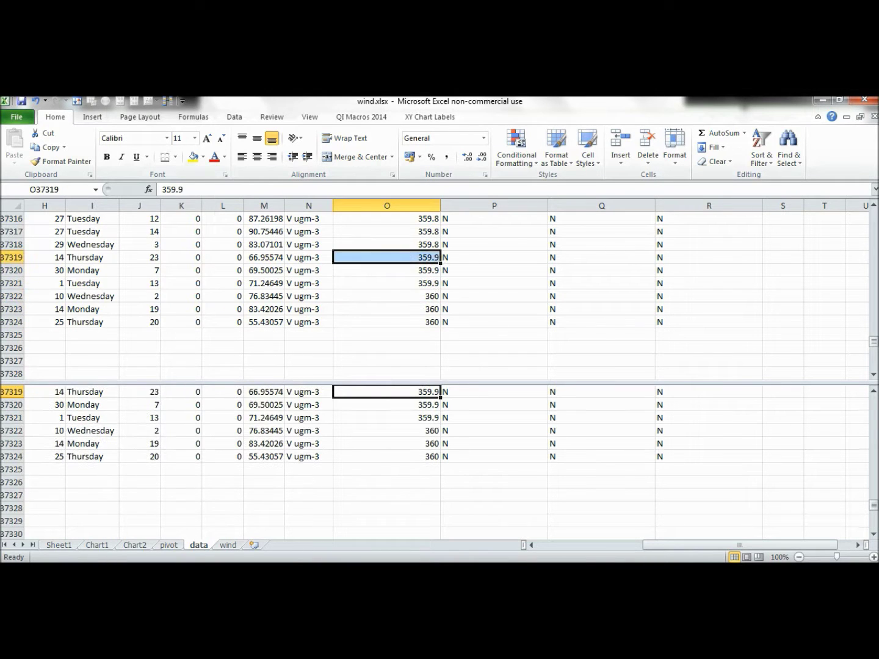
# - Sort the data table from A1 through R37324, with headers, by Date and time values from oldest to newest
pyautogui.moveTo(872, 341); pyautogui.dragTo(872, 214)
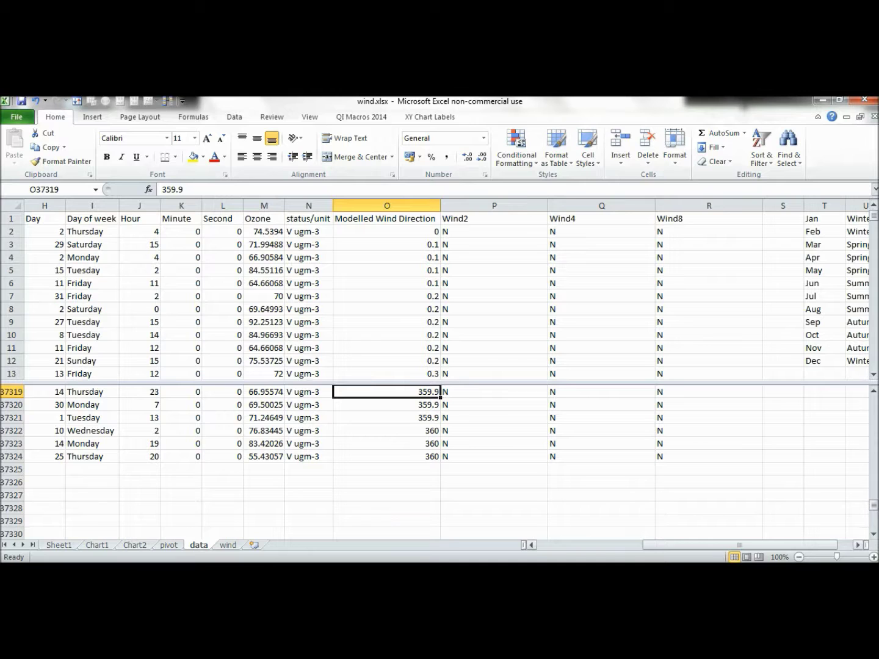
pyautogui.moveTo(739, 545); pyautogui.dragTo(635, 546)
pyautogui.click(51, 231)
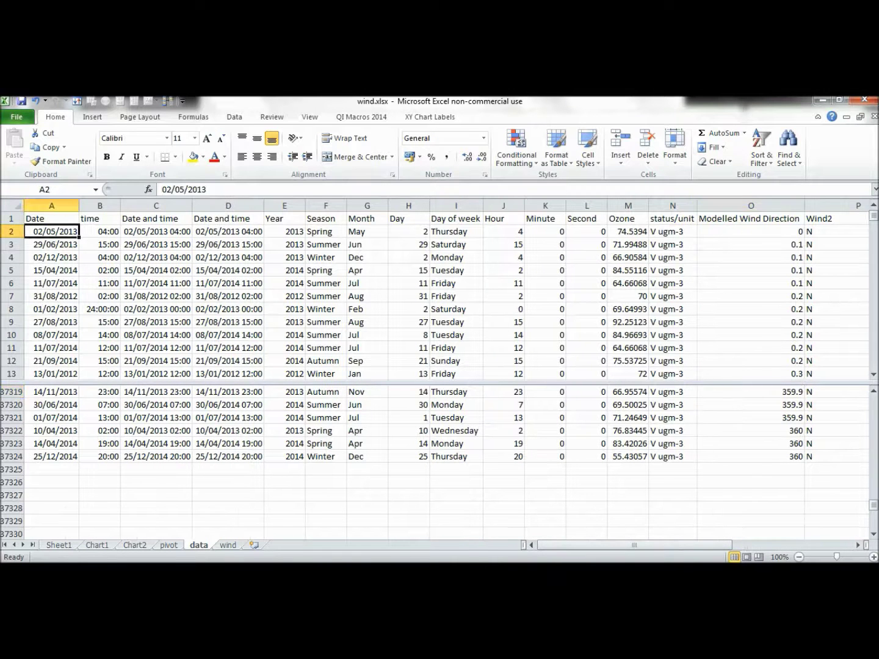
pyautogui.click(52, 218)
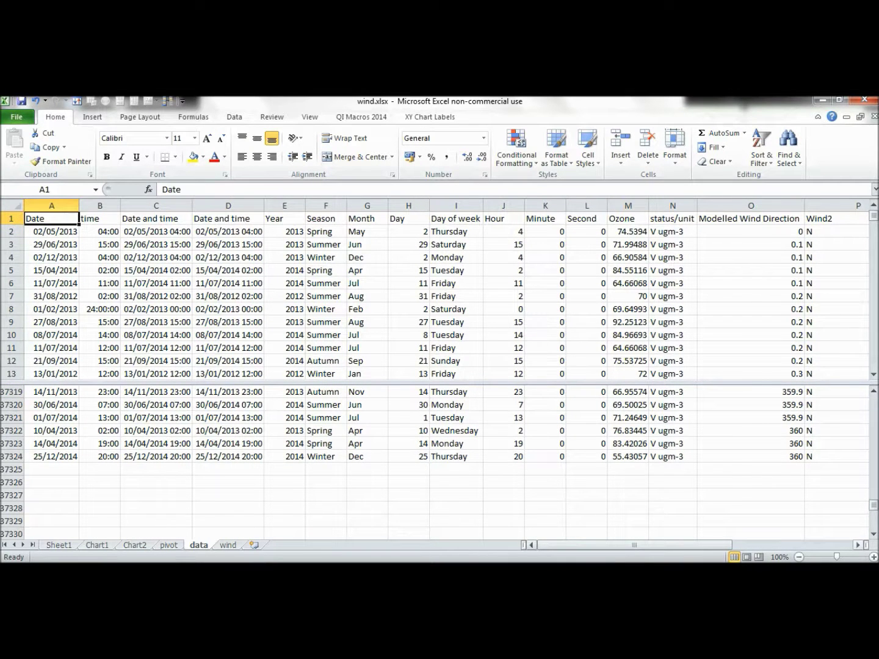
pyautogui.click(858, 545)
pyautogui.click(857, 545)
pyautogui.click(858, 545)
pyautogui.keyDown('shift'); pyautogui.click(613, 456); pyautogui.keyUp('shift')
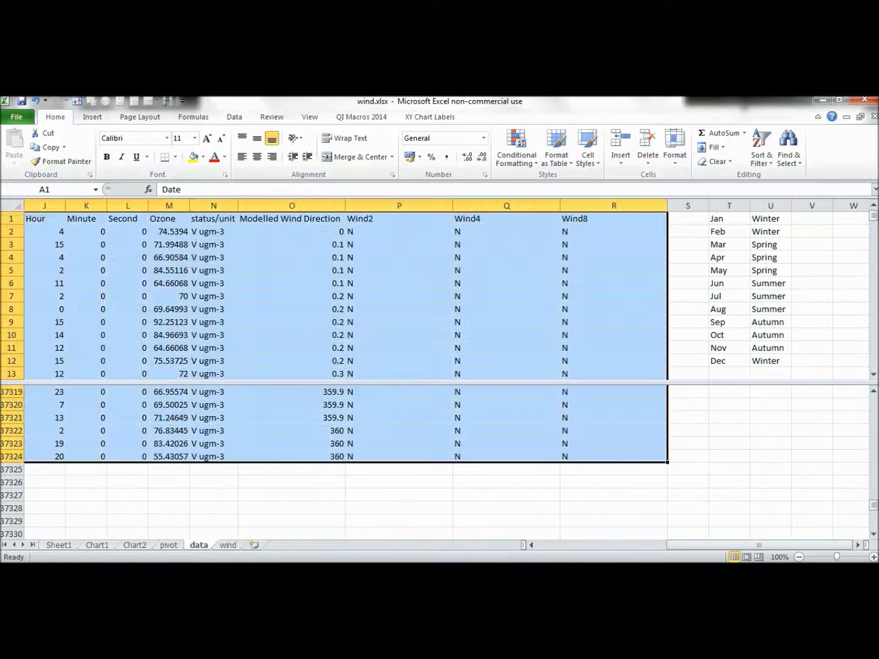
pyautogui.click(761, 156)
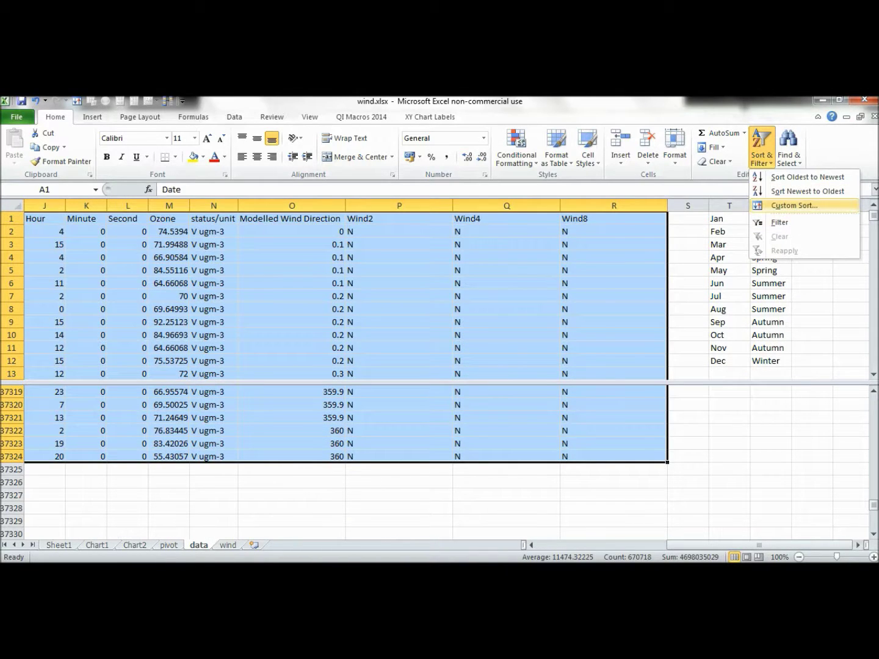
pyautogui.click(794, 206)
pyautogui.click(546, 368)
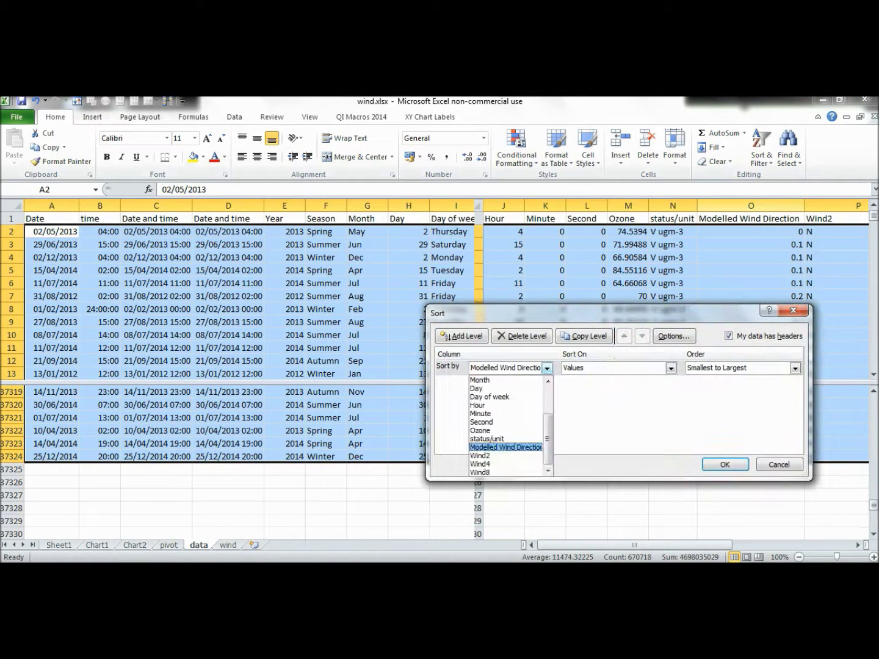
pyautogui.moveTo(548, 439); pyautogui.dragTo(548, 408)
pyautogui.click(492, 397)
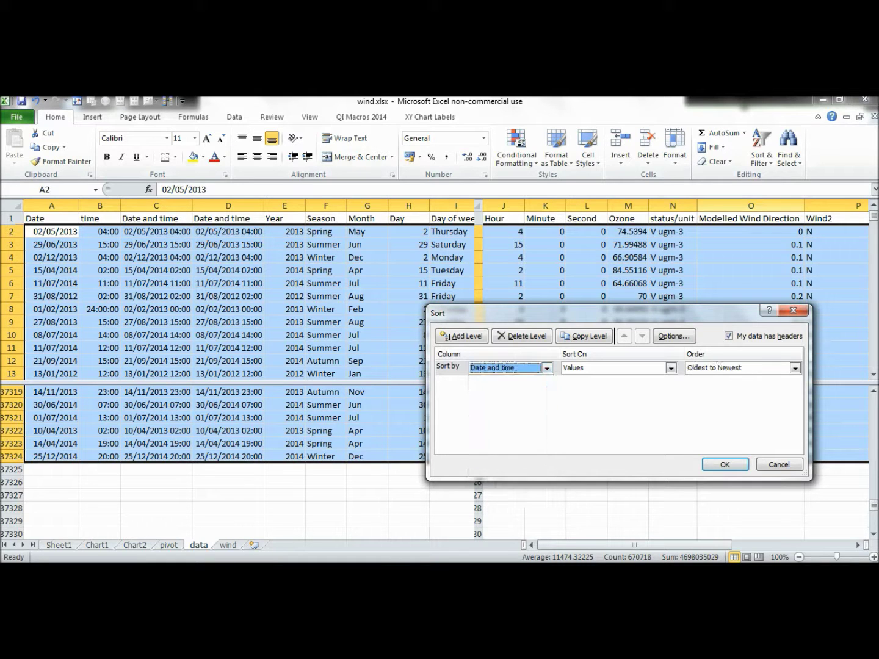
pyautogui.click(724, 464)
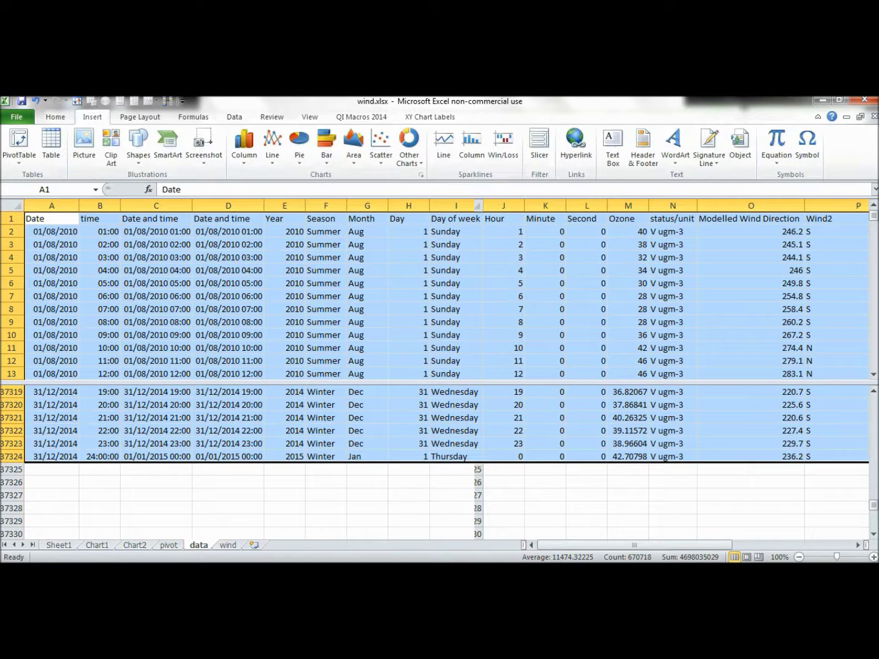
# - Create a PivotTable from the sorted data on a new worksheet and add Ozone as its values field
pyautogui.click(19, 139)
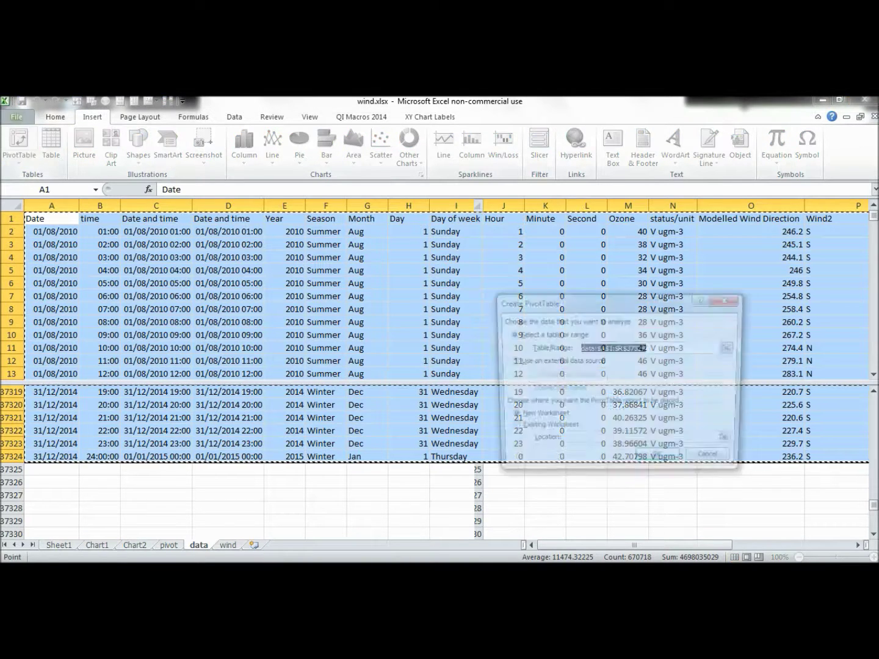
pyautogui.press('Return')
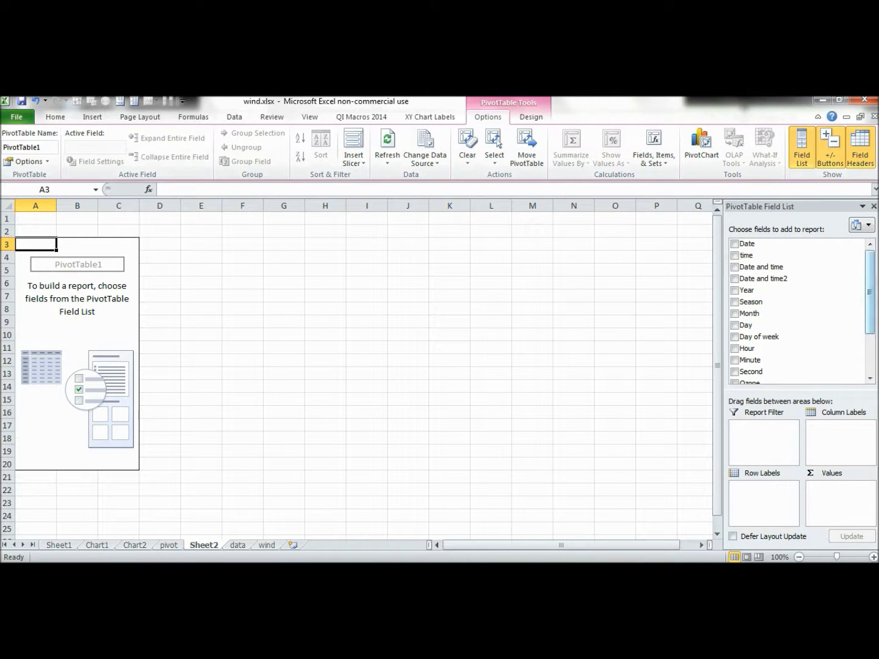
pyautogui.moveTo(869, 275); pyautogui.dragTo(869, 278)
pyautogui.scroll(-2, 794, 348)
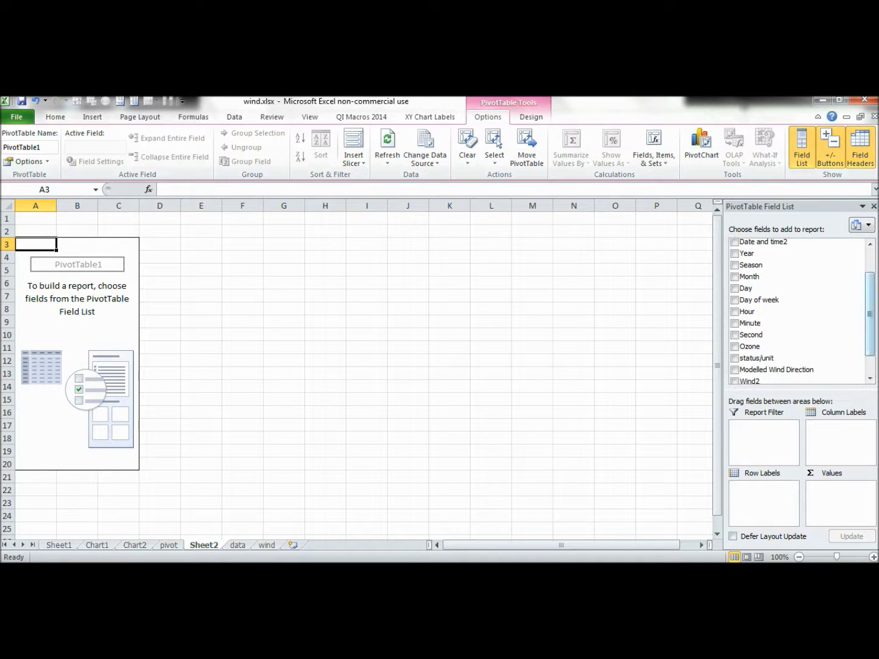
pyautogui.moveTo(750, 336); pyautogui.dragTo(839, 488)
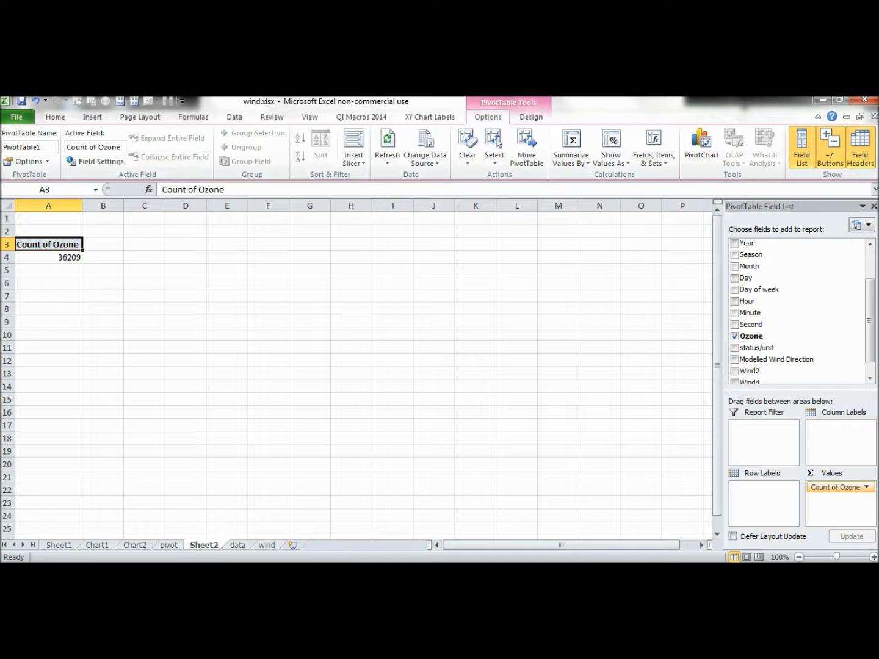
# - Summarize the PivotTable's Ozone values by Average
pyautogui.click(867, 486)
pyautogui.click(824, 473)
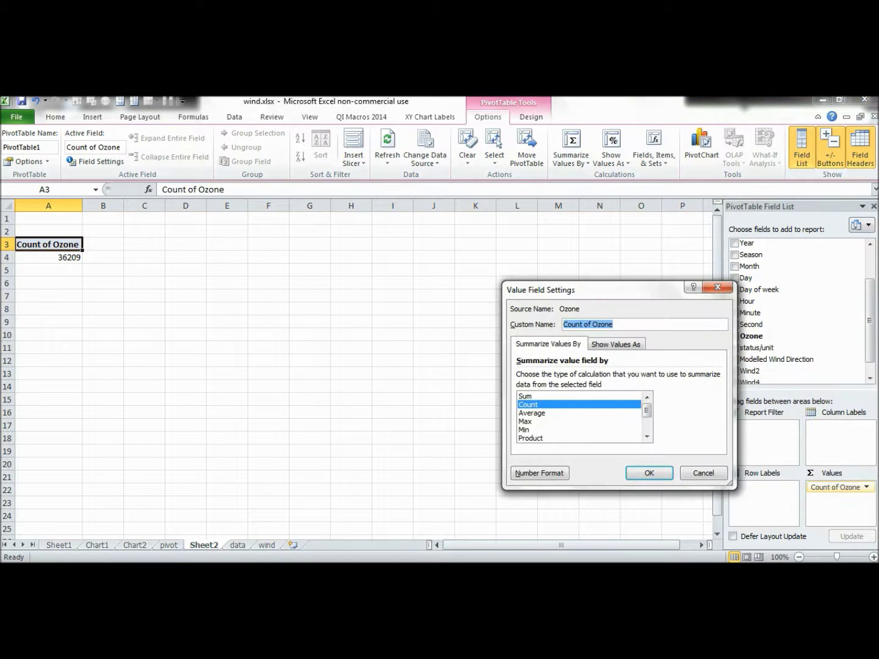
pyautogui.click(531, 414)
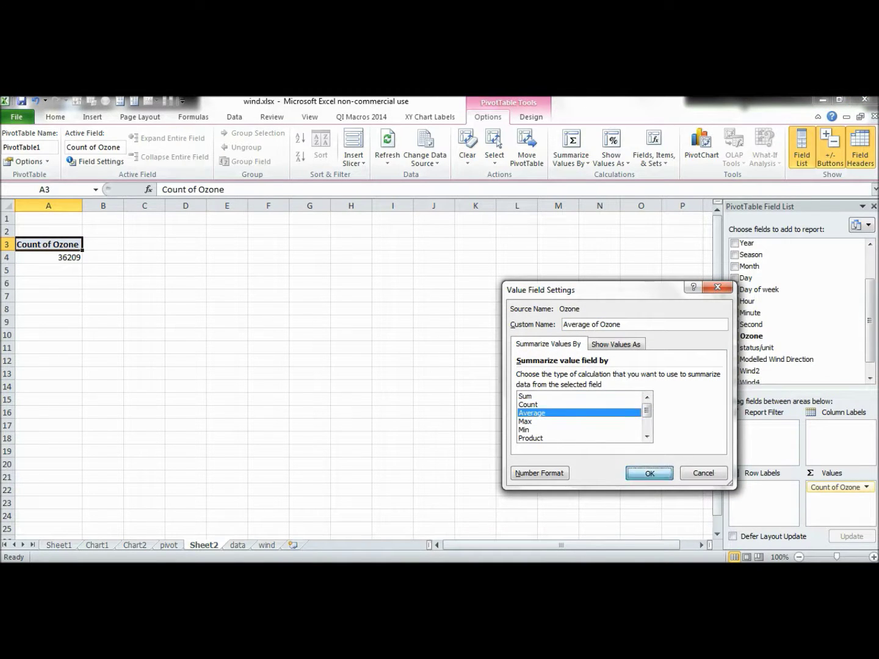
pyautogui.click(648, 473)
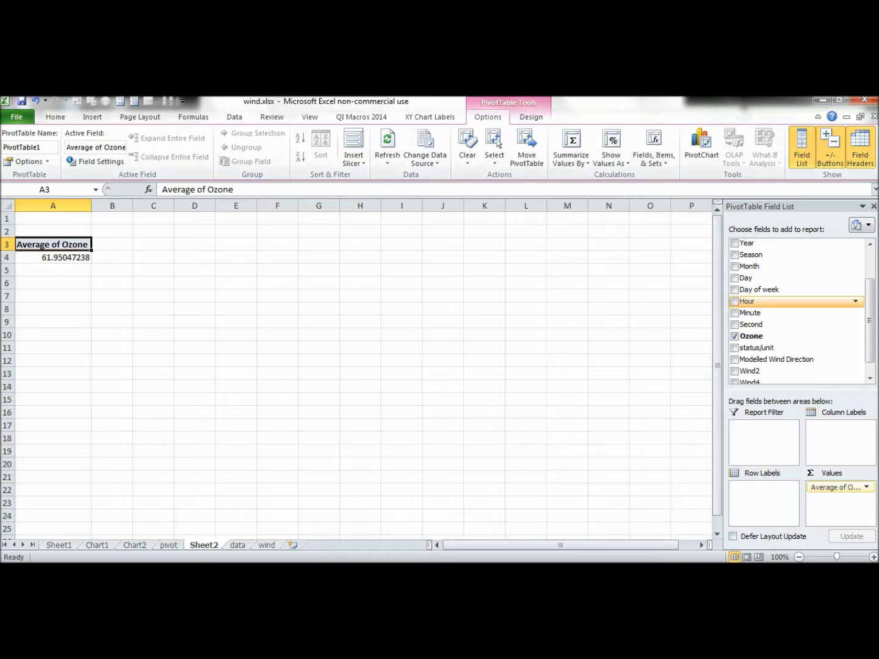
# - Add Hour as the PivotTable's row labels and Wind4 as its column labels
pyautogui.click(735, 301)
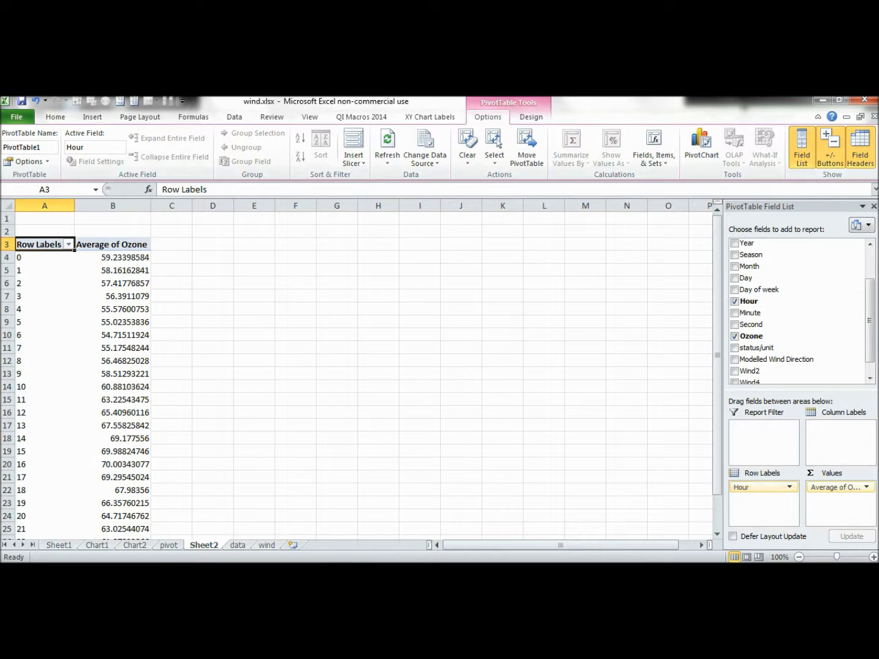
pyautogui.click(869, 379)
pyautogui.click(869, 379)
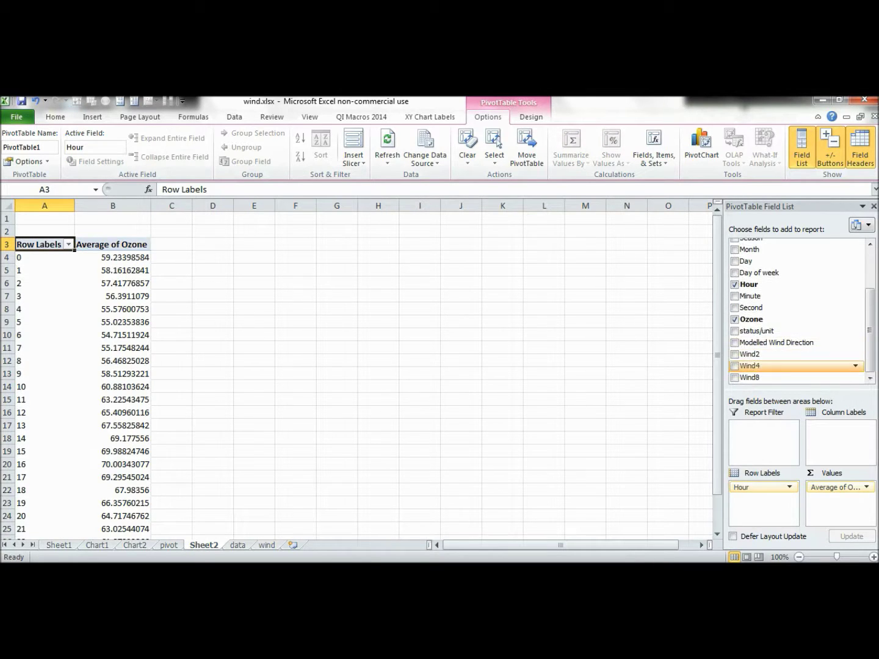
pyautogui.moveTo(751, 366); pyautogui.dragTo(837, 427)
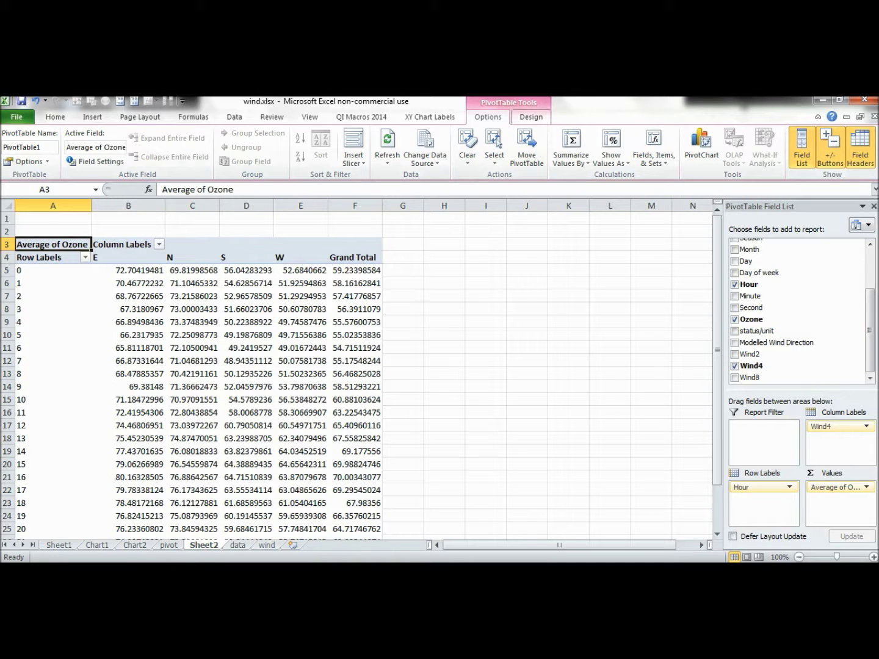
# - Turn off the PivotTable's subtotals and its grand totals for both rows and columns
pyautogui.click(530, 117)
pyautogui.click(18, 147)
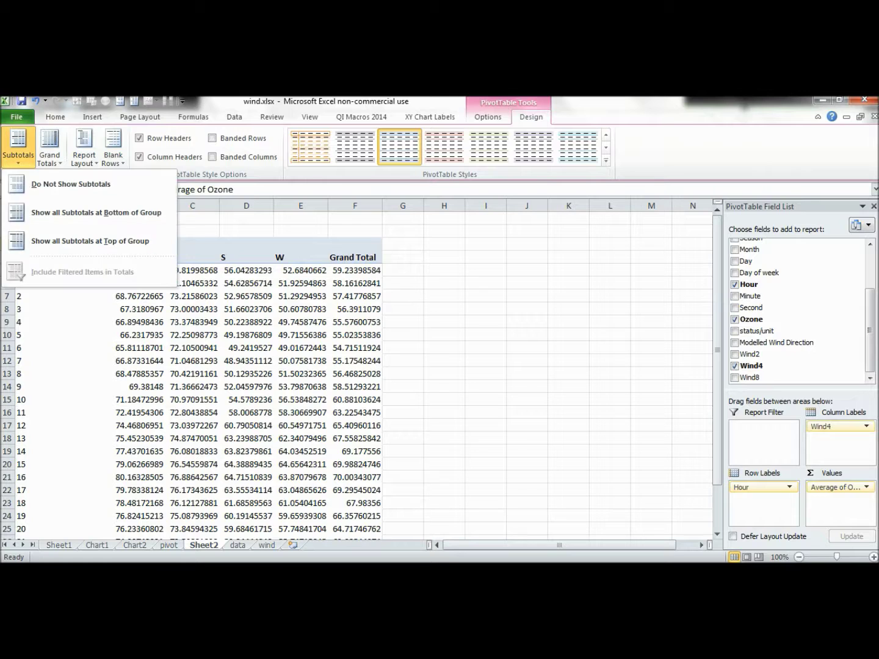
pyautogui.click(37, 183)
pyautogui.click(49, 147)
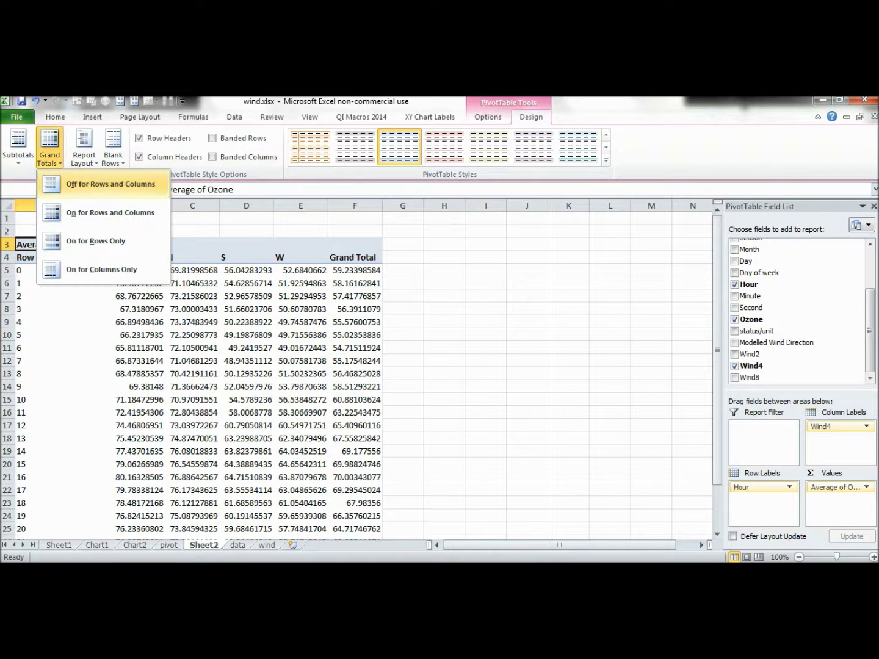
pyautogui.click(85, 183)
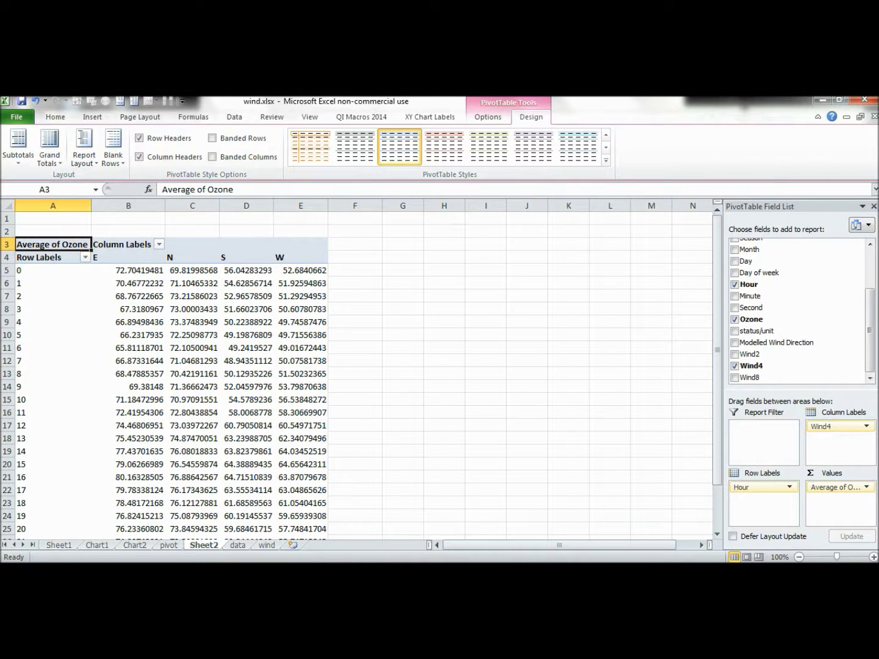
# - Copy the whole PivotTable and paste it as values starting at G3
pyautogui.hotkey('ctrl', 'a')
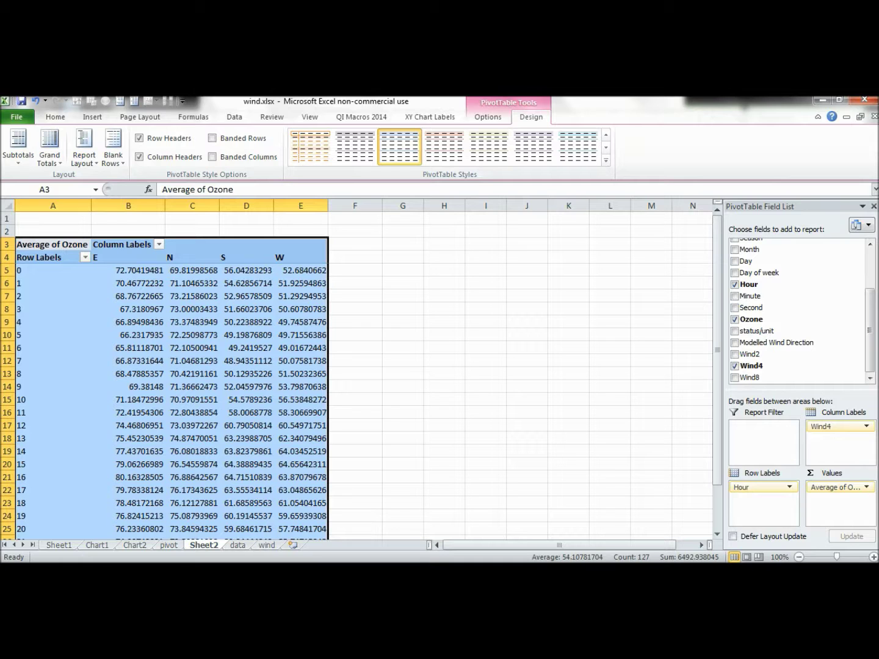
pyautogui.hotkey('ctrl', 'c')
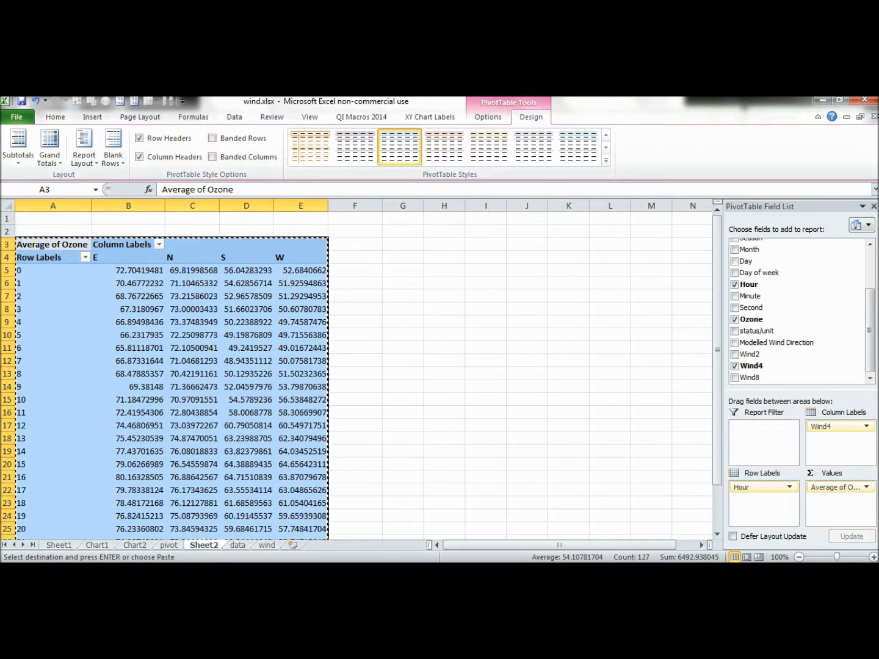
pyautogui.click(402, 244)
pyautogui.rightClick(403, 244)
pyautogui.click(461, 293)
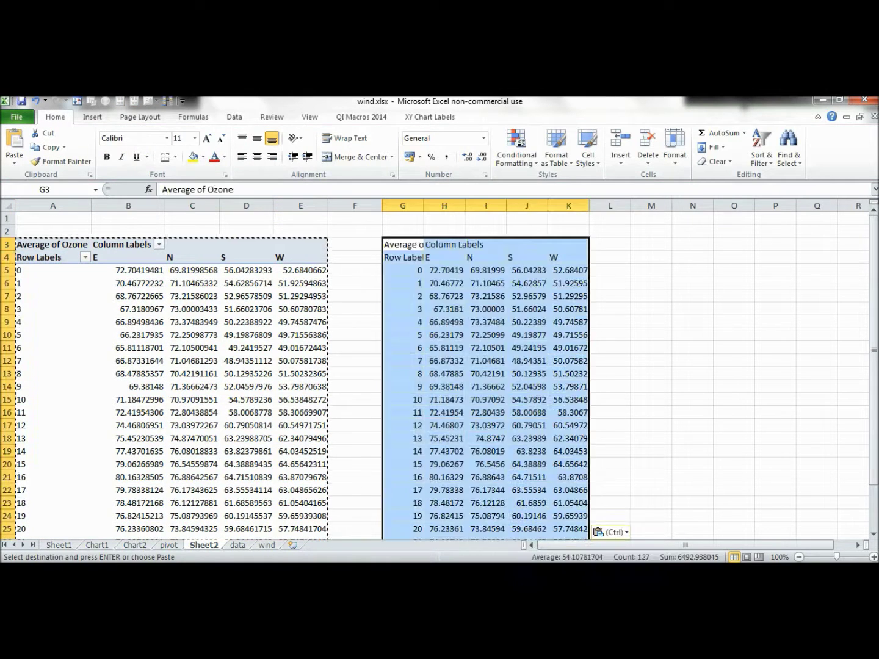
# - Rename the pasted wind direction headers in H4:K4 to East, North, South and West
pyautogui.click(443, 257)
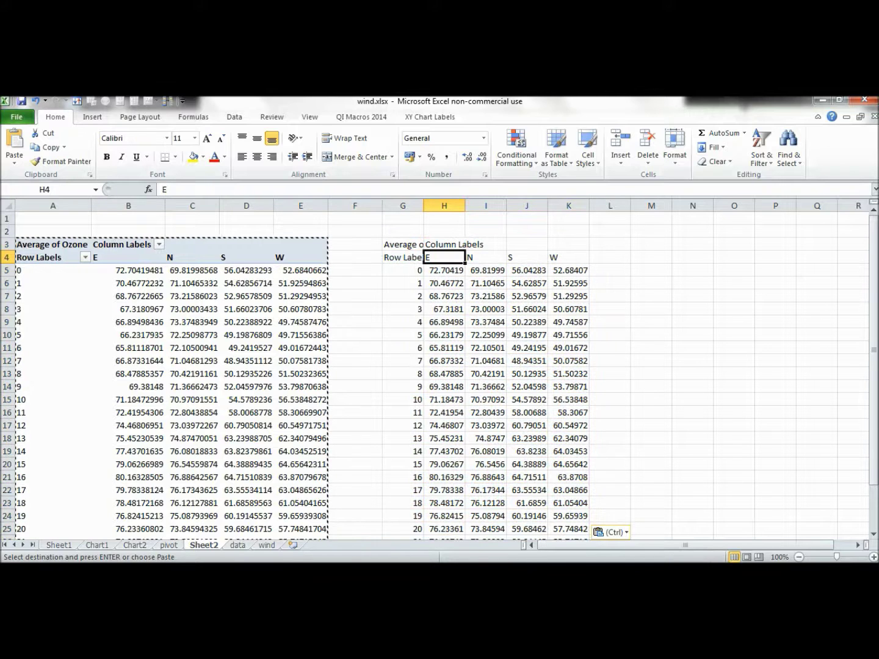
pyautogui.write('Ea')
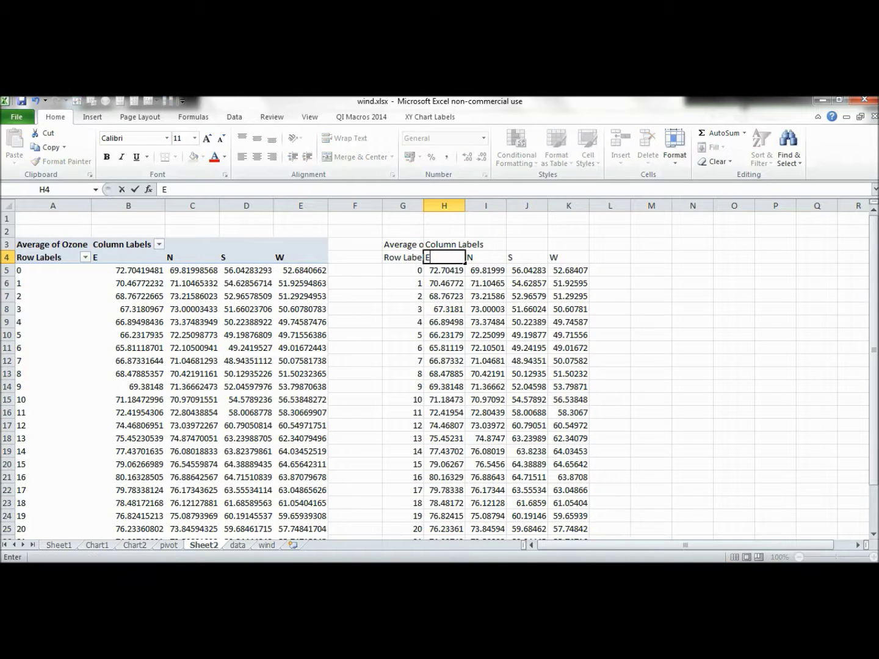
pyautogui.write('st')
pyautogui.press('Tab')
pyautogui.write('Nor')
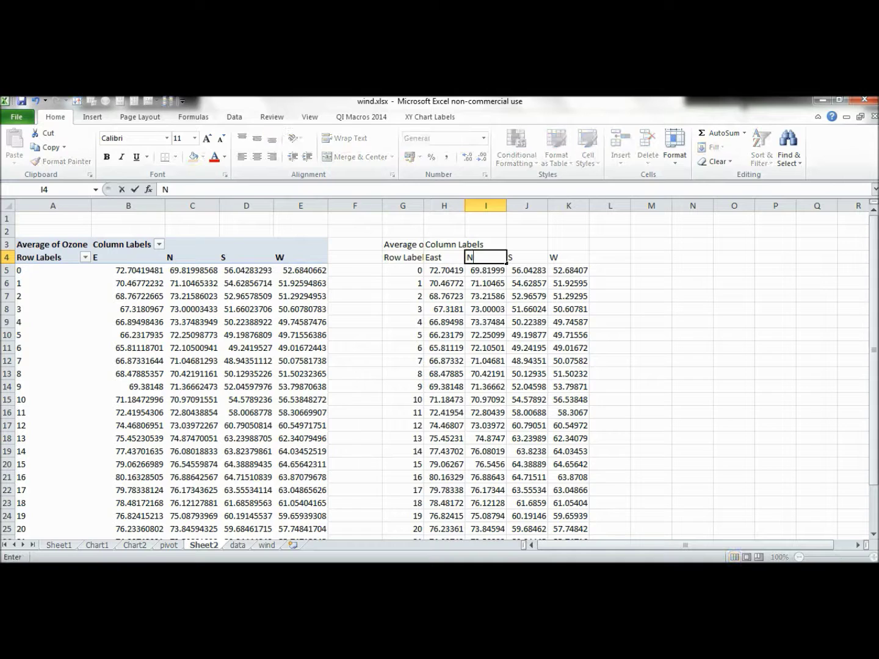
pyautogui.write('th')
pyautogui.press('Tab')
pyautogui.write('Sou')
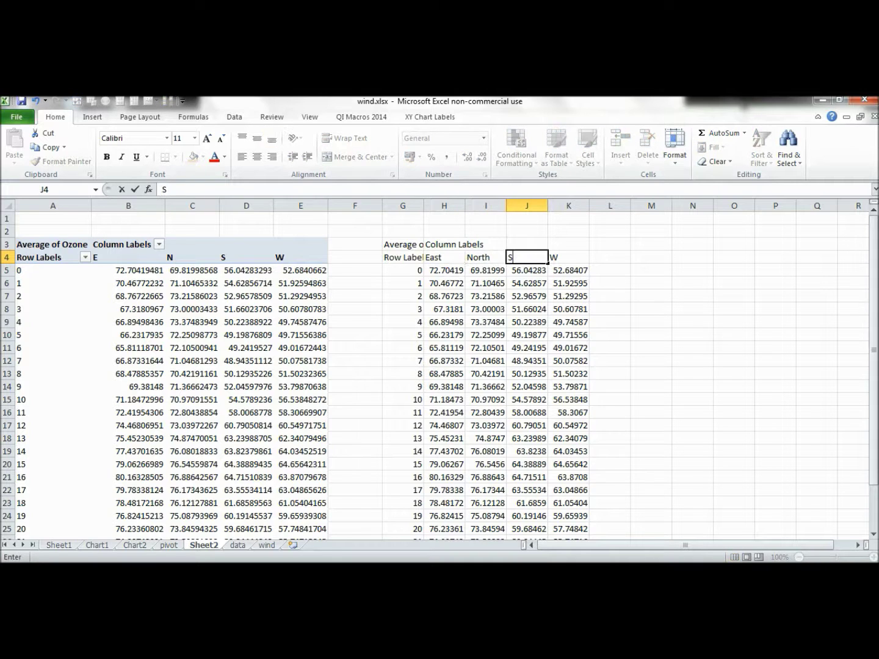
pyautogui.write('th')
pyautogui.press('Tab')
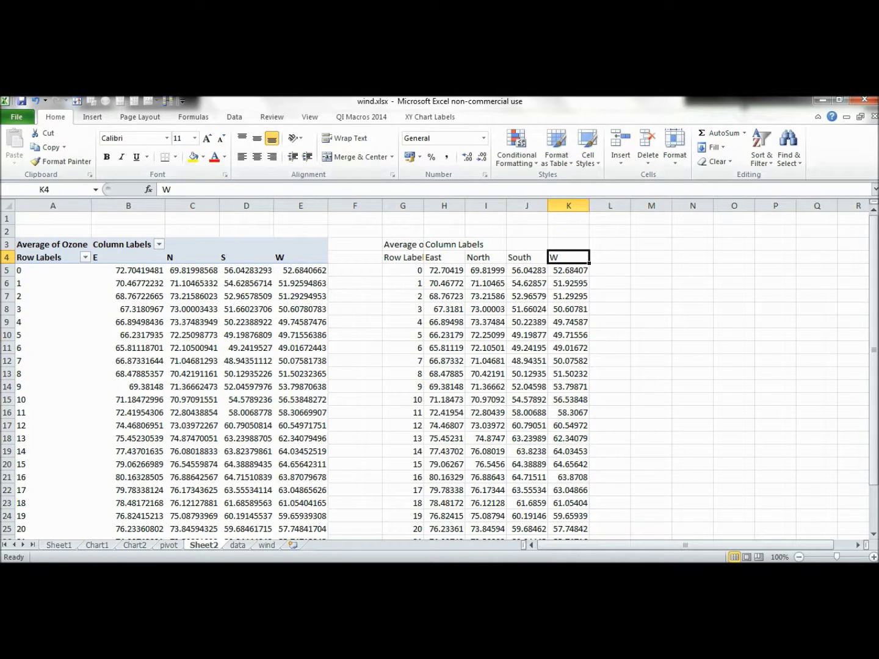
pyautogui.write('West')
pyautogui.press('Return')
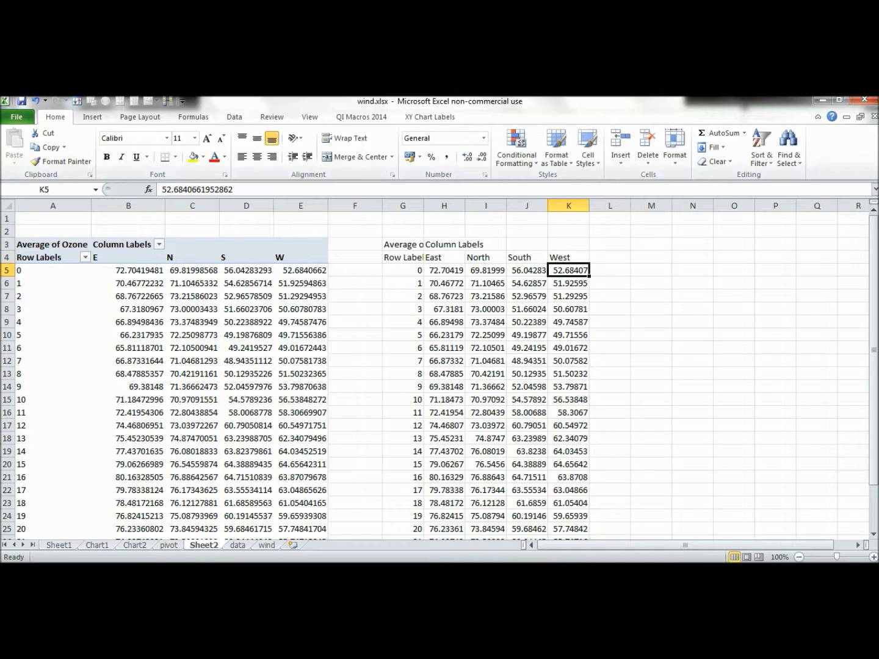
# - Clear the leftover PivotTable labels from cells G3, G4 and H3 of the pasted table
pyautogui.click(402, 244)
pyautogui.press('Delete')
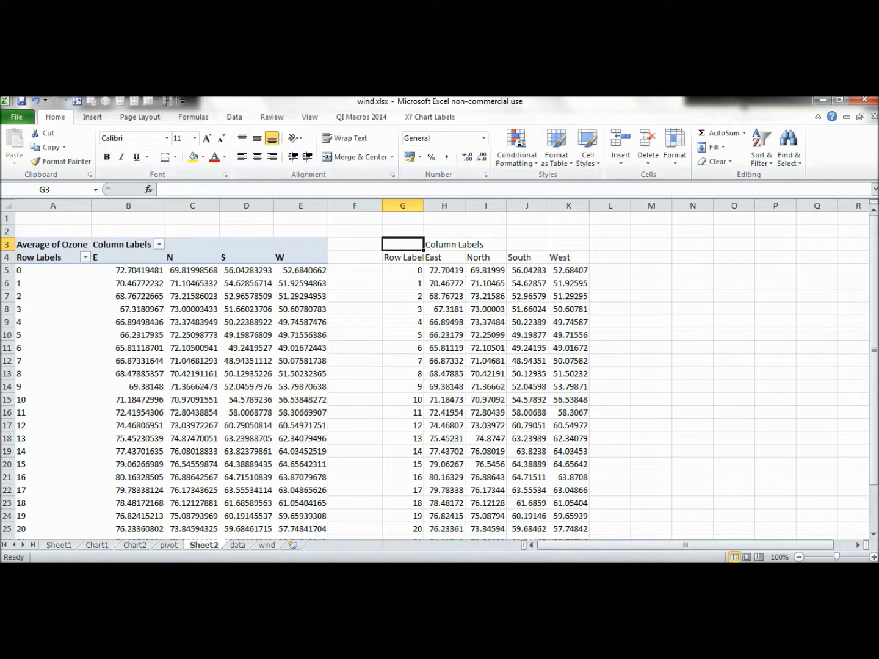
pyautogui.click(403, 257)
pyautogui.press('Delete')
pyautogui.click(444, 245)
pyautogui.press('Delete')
# - Insert a scatter chart with smooth lines and no markers from the range G4:K28
pyautogui.moveTo(404, 257); pyautogui.dragTo(577, 520)
pyautogui.click(92, 117)
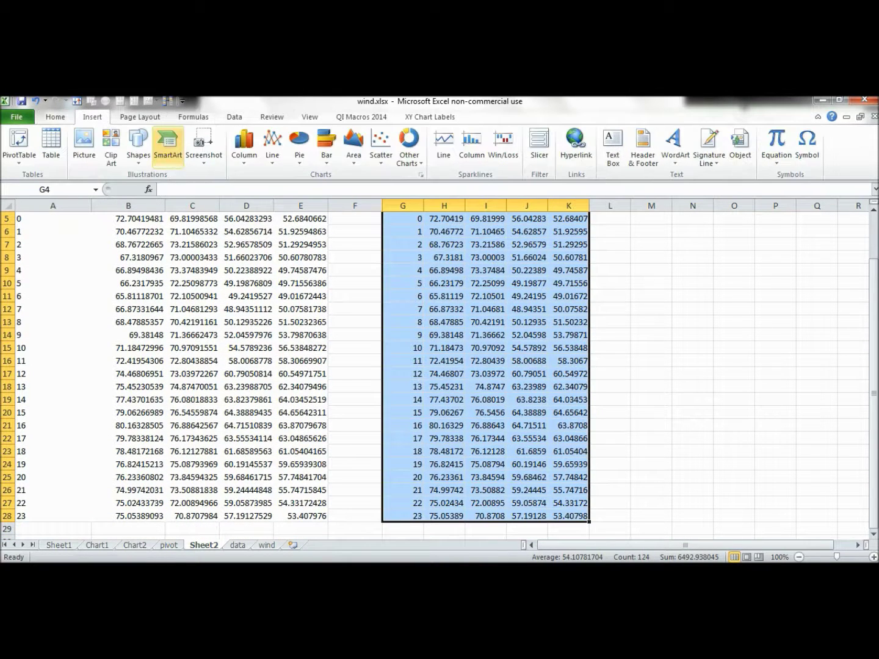
pyautogui.click(381, 146)
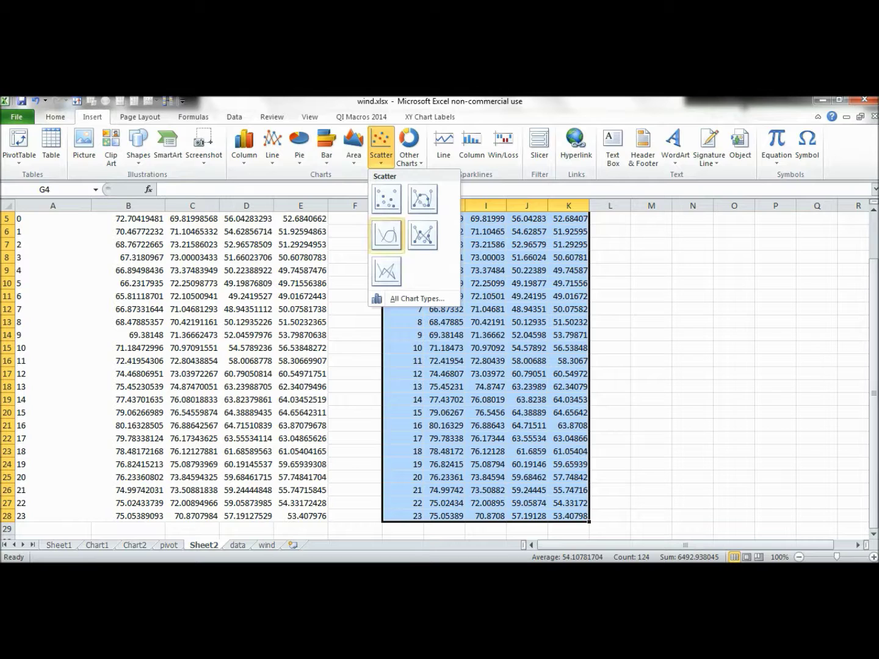
pyautogui.click(386, 233)
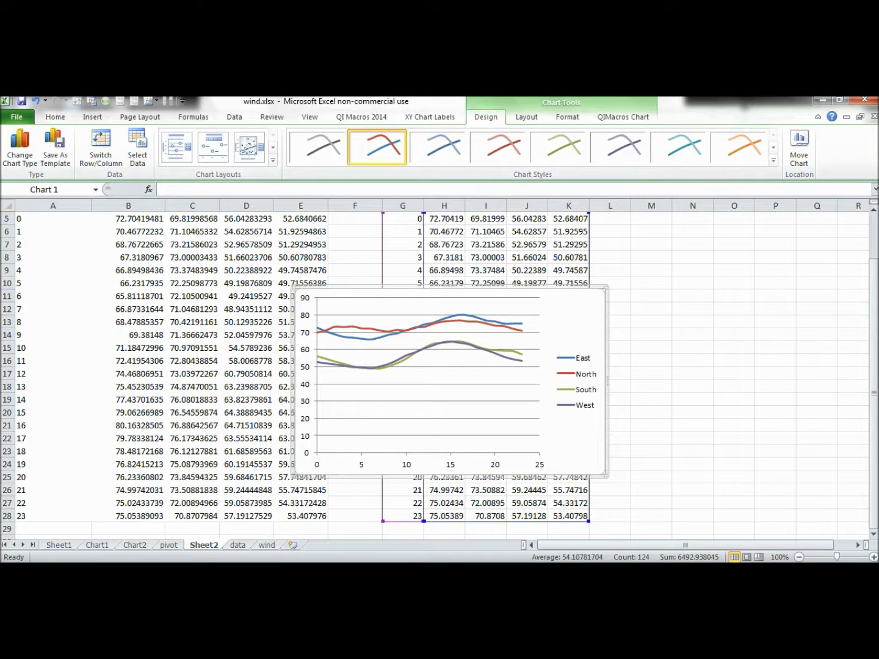
# - Move the scatter chart to a new sheet named Chart3
pyautogui.rightClick(572, 321)
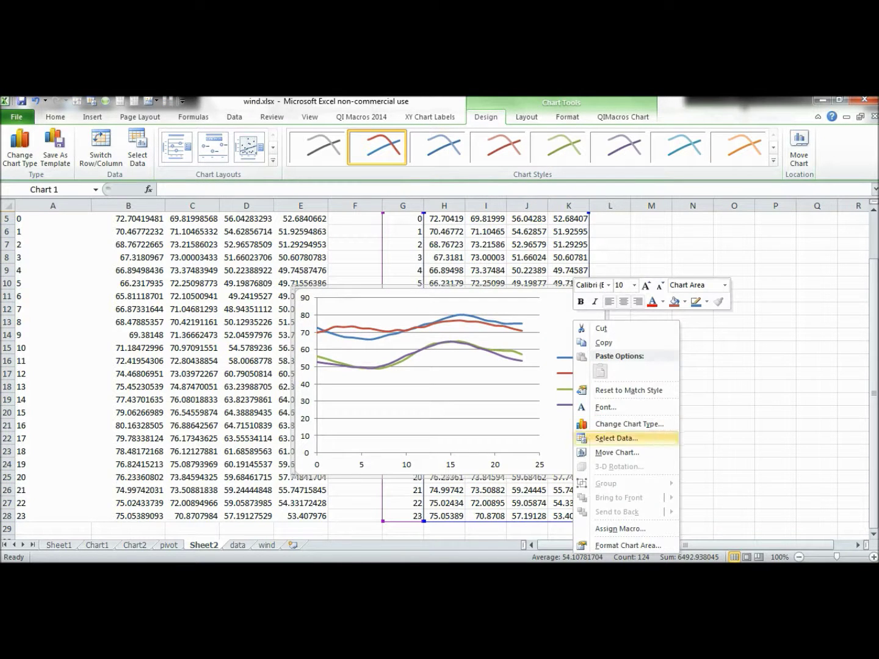
pyautogui.click(618, 453)
pyautogui.click(547, 428)
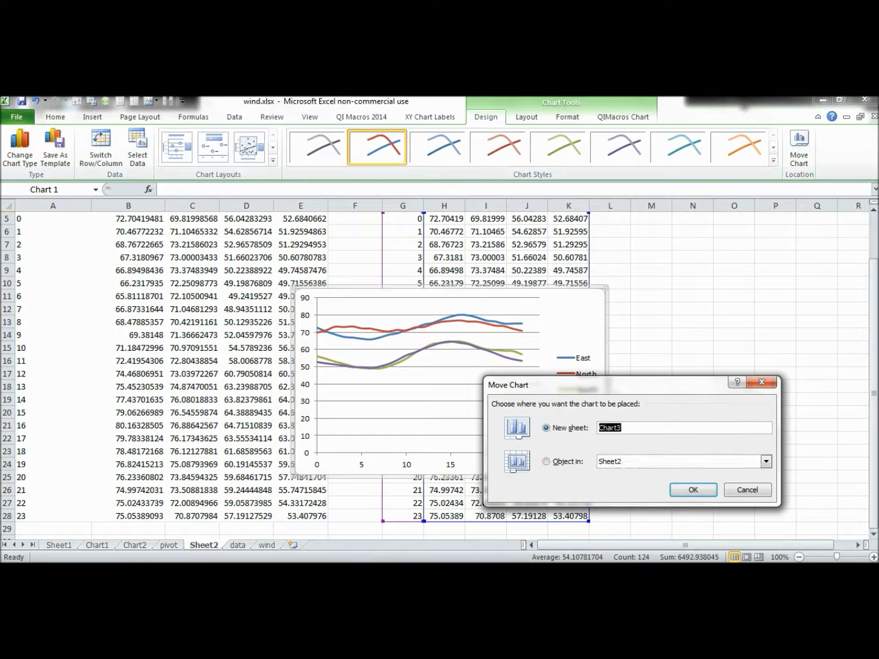
pyautogui.click(694, 489)
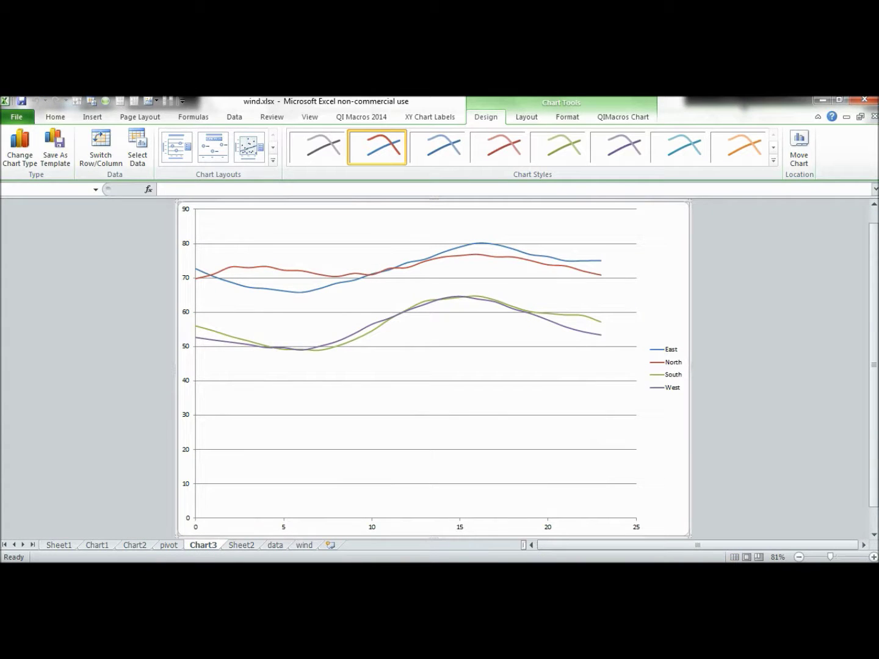